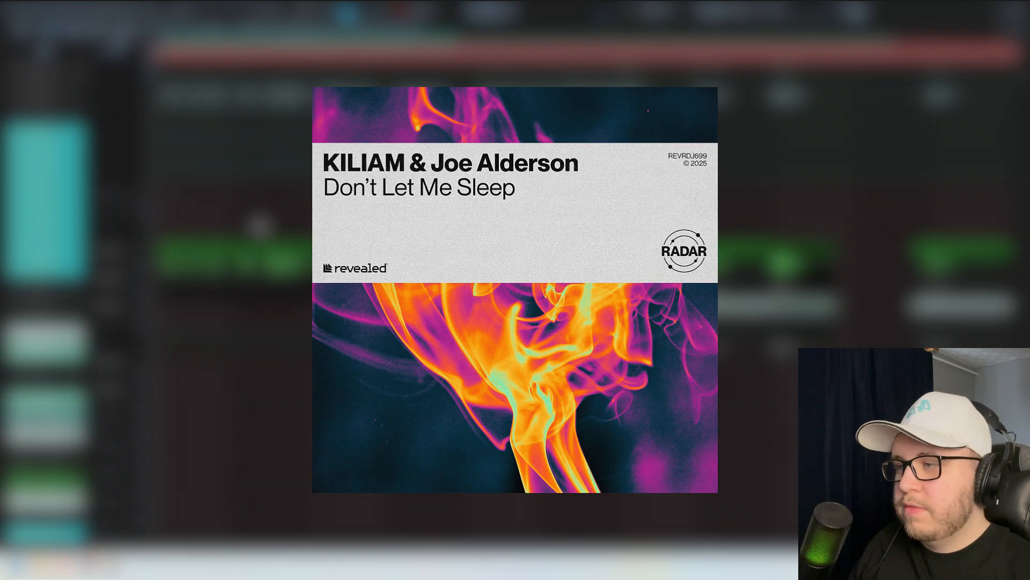
- Play the arrangement from the start, look over the stem and vocal tracks during playback, and stop it
key(space)
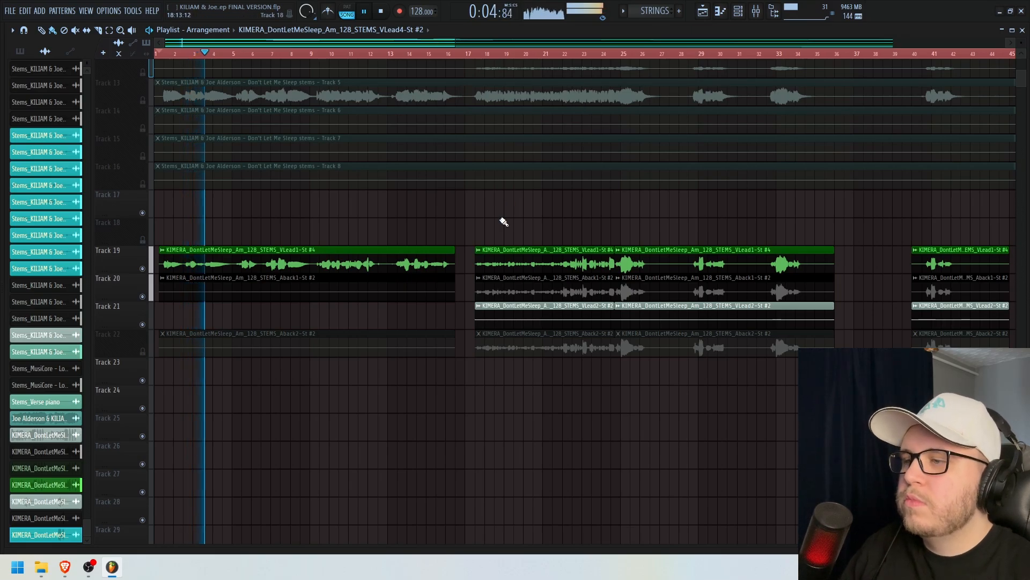
scroll(502, 223, down, 2)
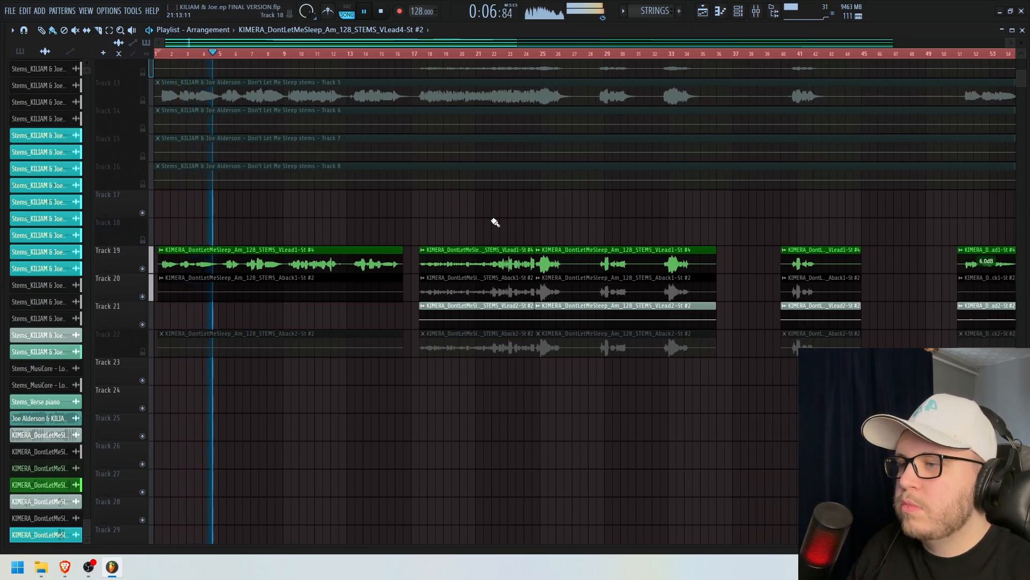
scroll(332, 277, up, 6)
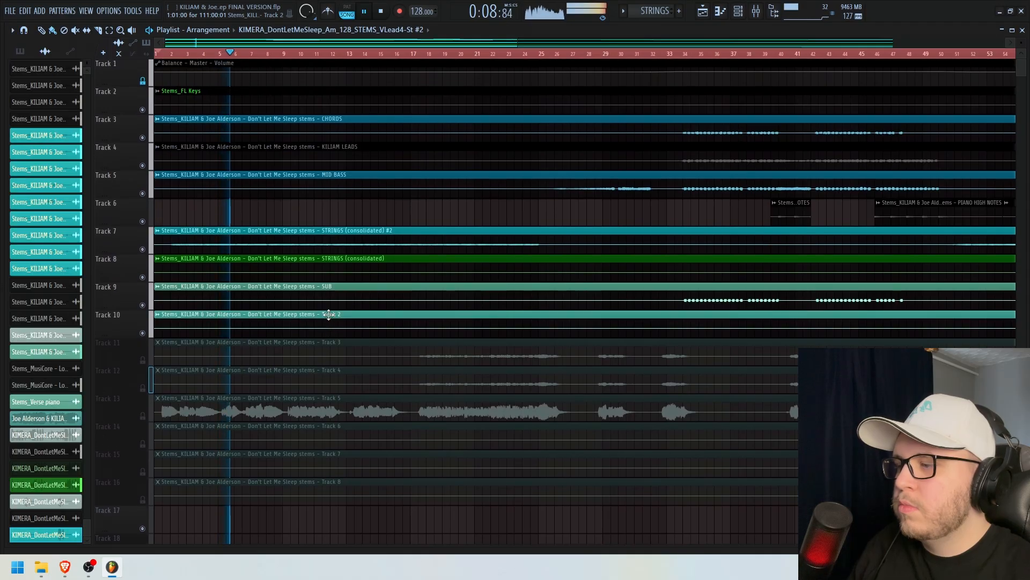
scroll(327, 309, down, 7)
scroll(327, 310, down, 1)
scroll(327, 308, up, 2)
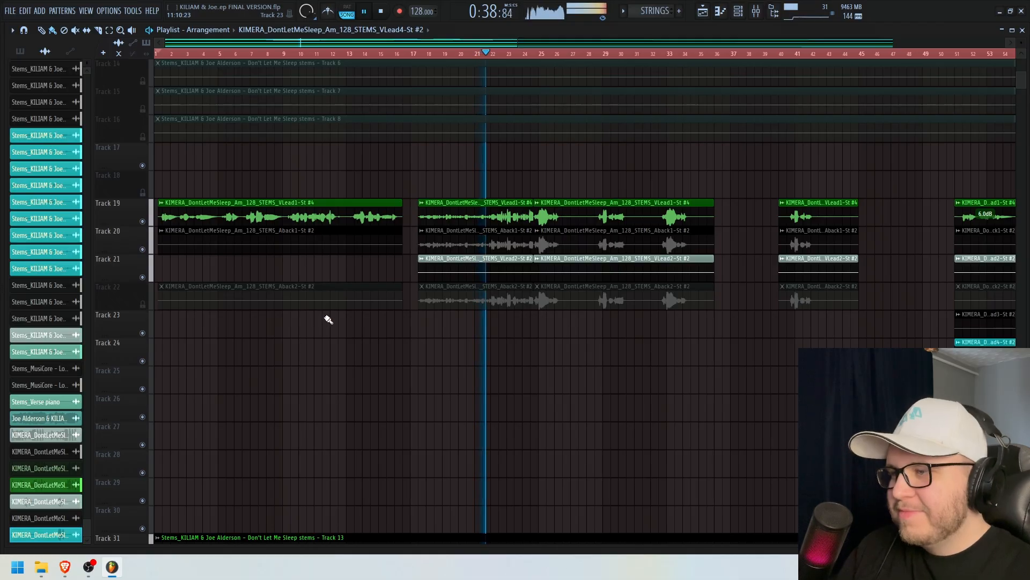
scroll(347, 357, up, 10)
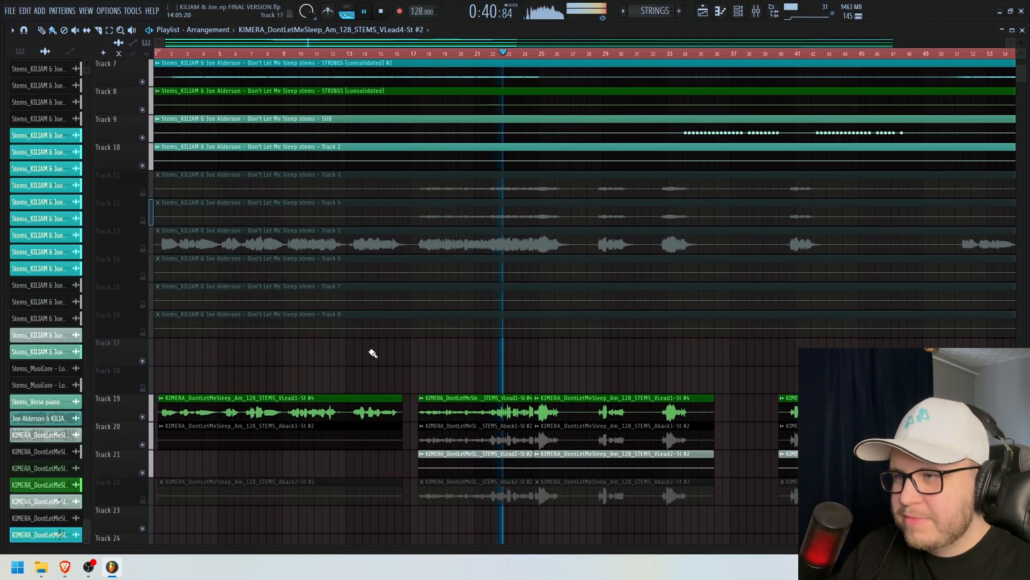
scroll(384, 351, down, 7)
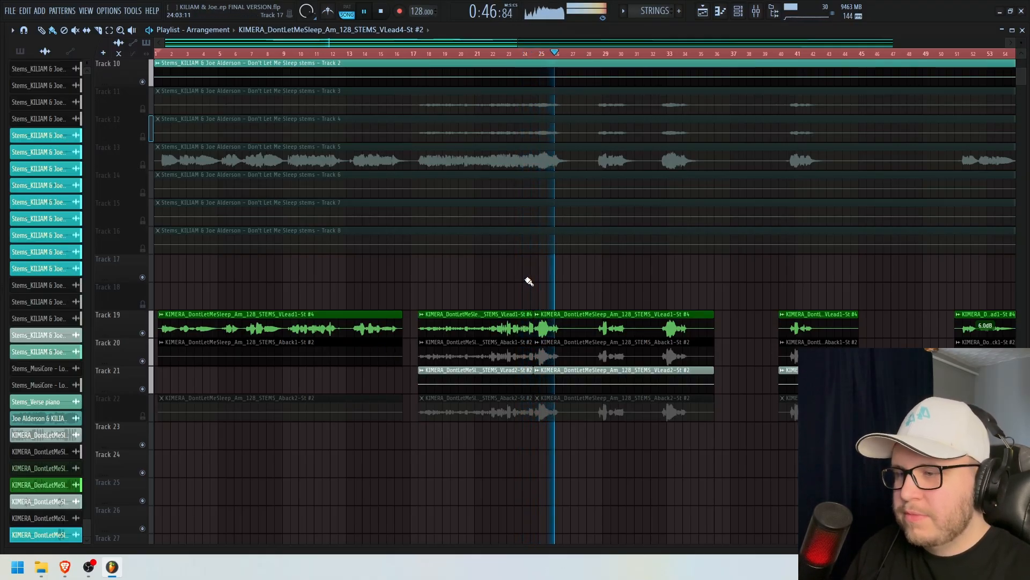
key(space)
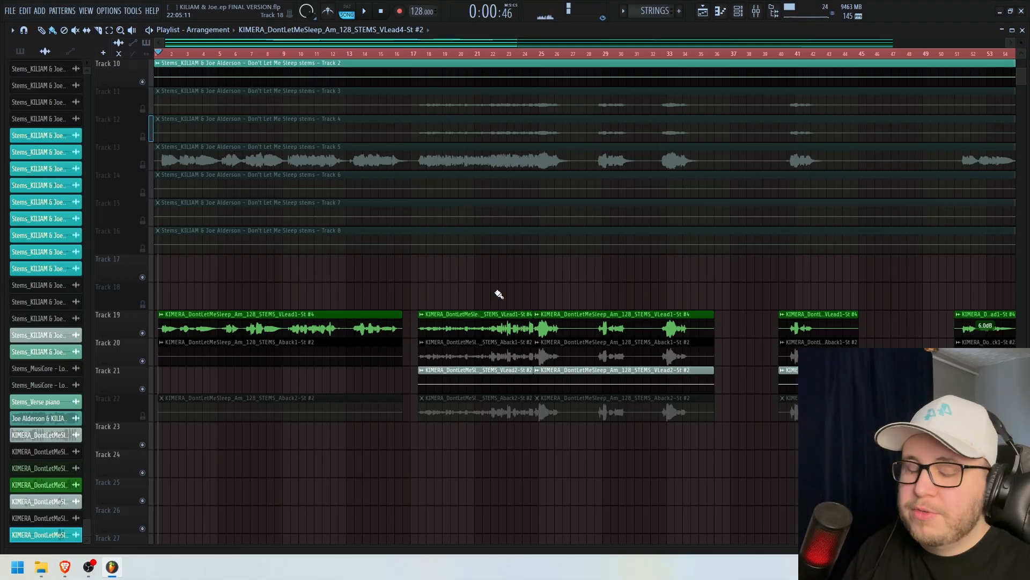
- Isolate vocal Tracks 19 to 21 and delete the extra lead vocal clips starting around bar 75 on the tracks below
scroll(230, 287, down, 2)
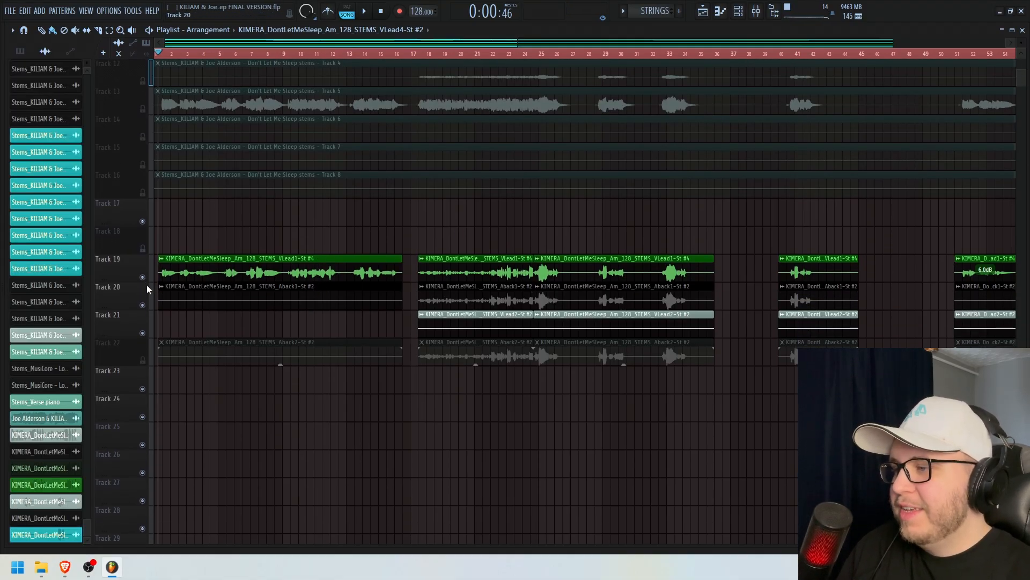
click(145, 312)
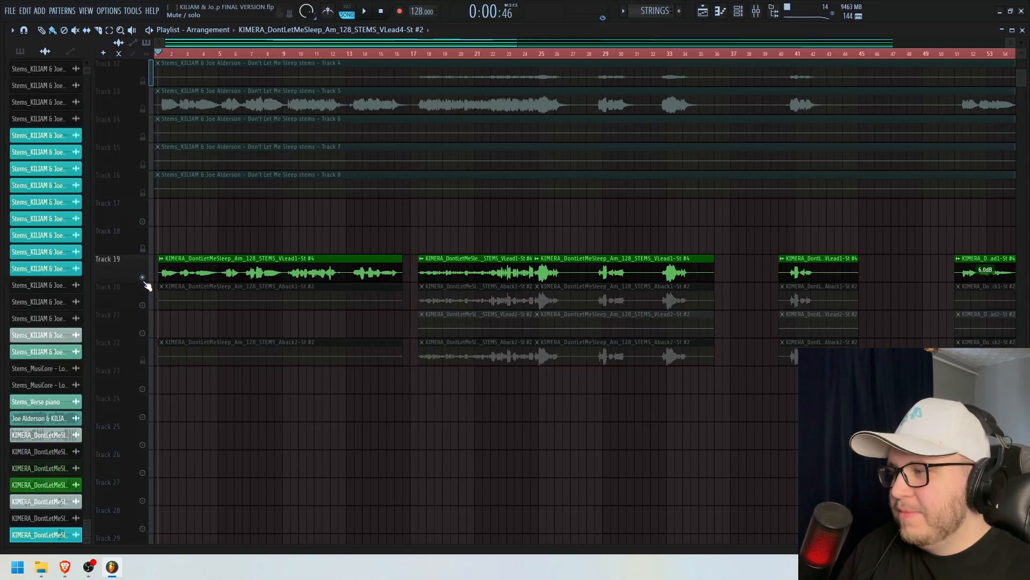
click(149, 334)
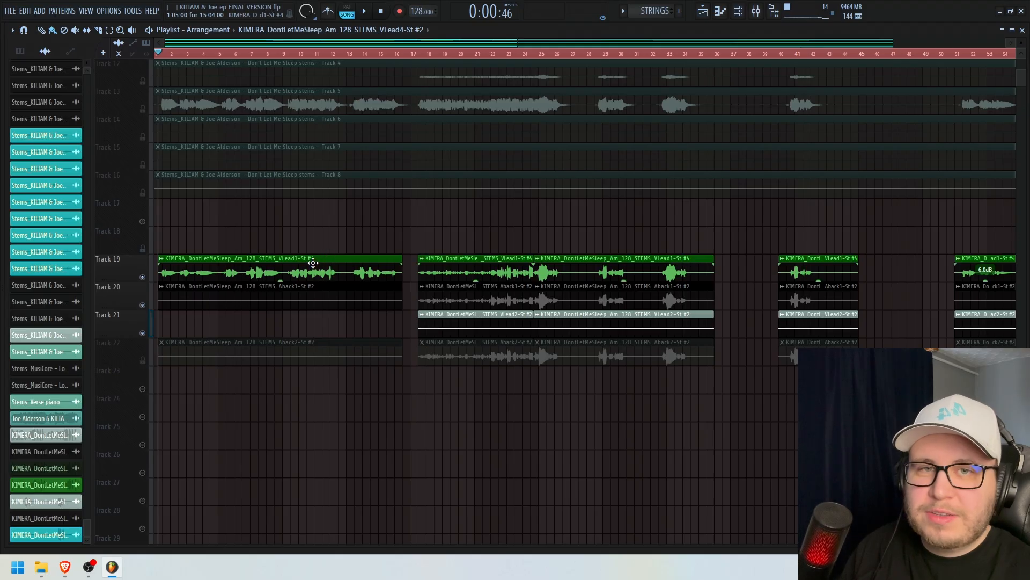
scroll(292, 269, down, 3)
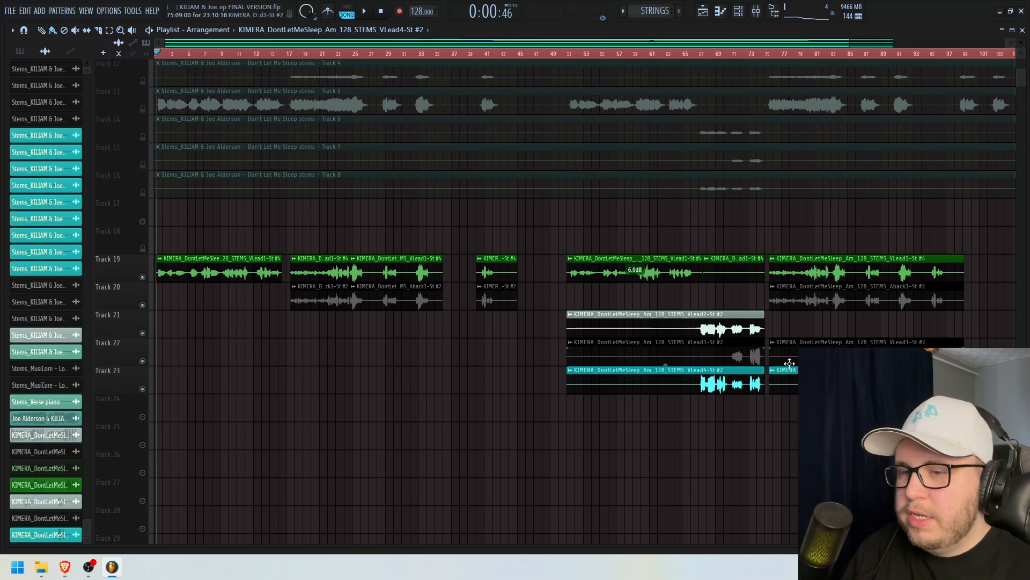
right_click(837, 339)
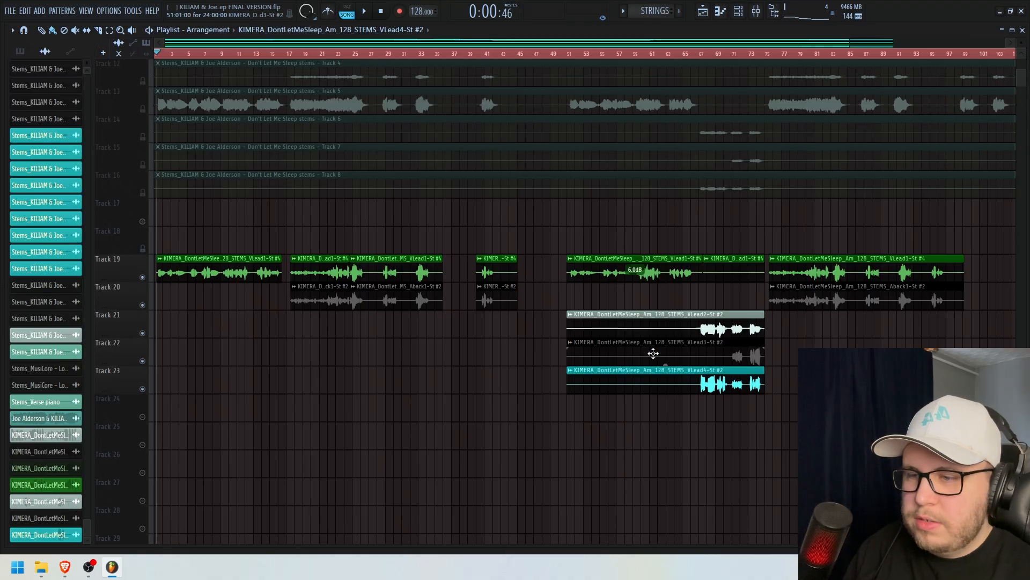
- Solo Track 19 and re-enable Tracks 20, 21, 22 and 23 so only the vocal tracks play
right_click(143, 277)
right_click(143, 277)
right_click(138, 276)
click(122, 275)
right_click(142, 278)
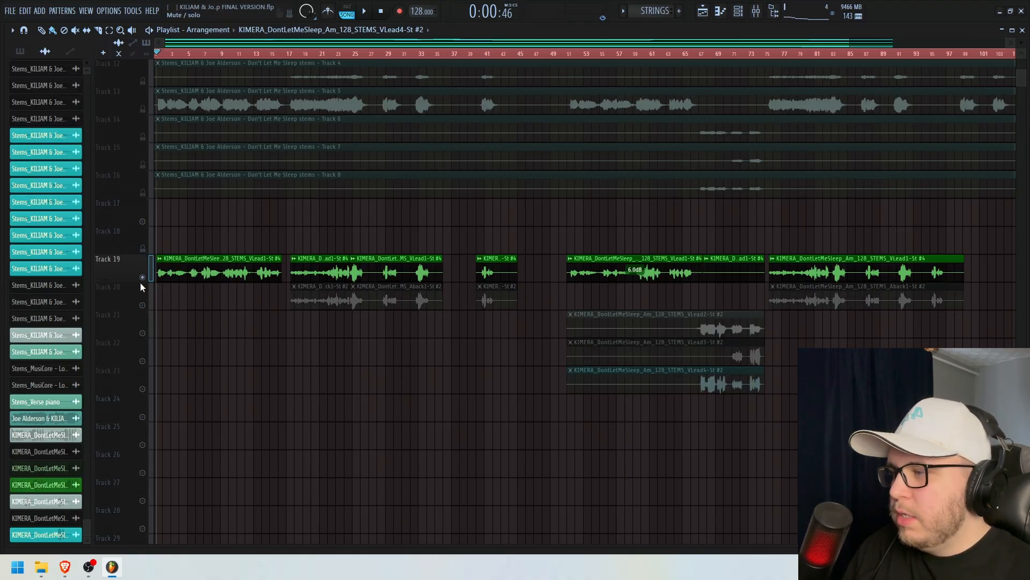
click(143, 305)
click(143, 333)
click(143, 361)
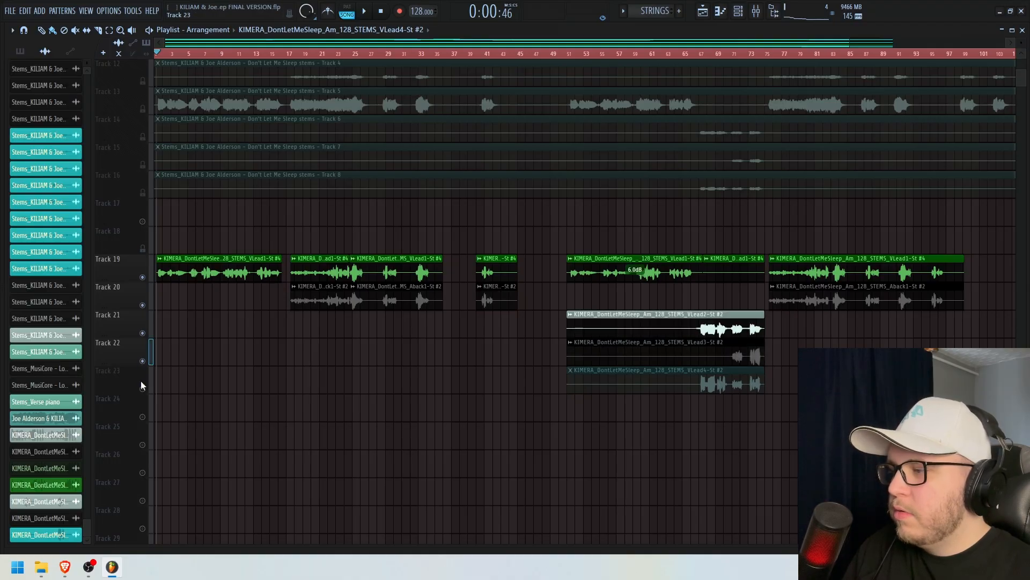
click(142, 387)
- Open the mixer, inspect the effect chain on the VOCALS insert, and return to the playlist
click(756, 13)
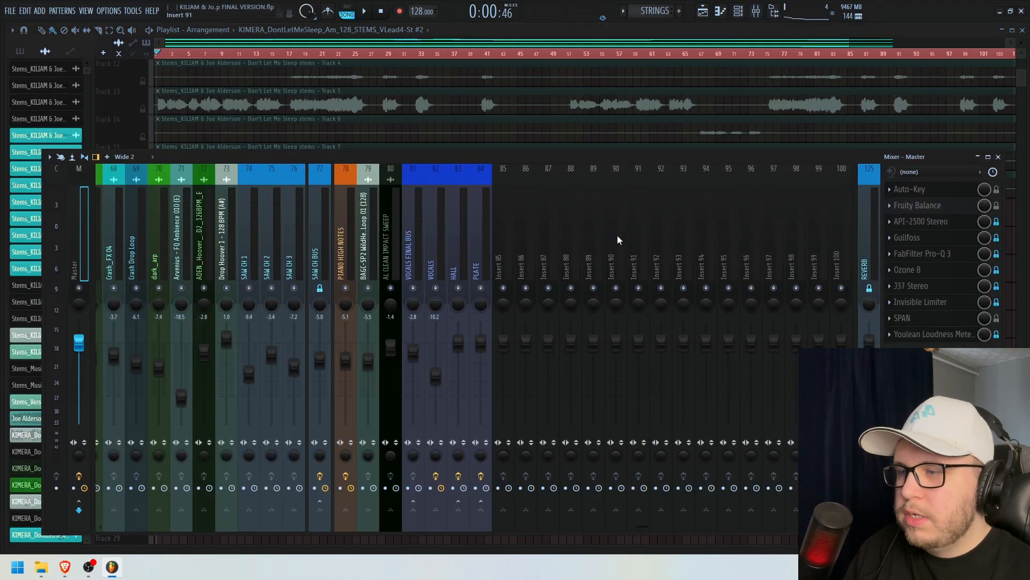
click(416, 241)
click(429, 239)
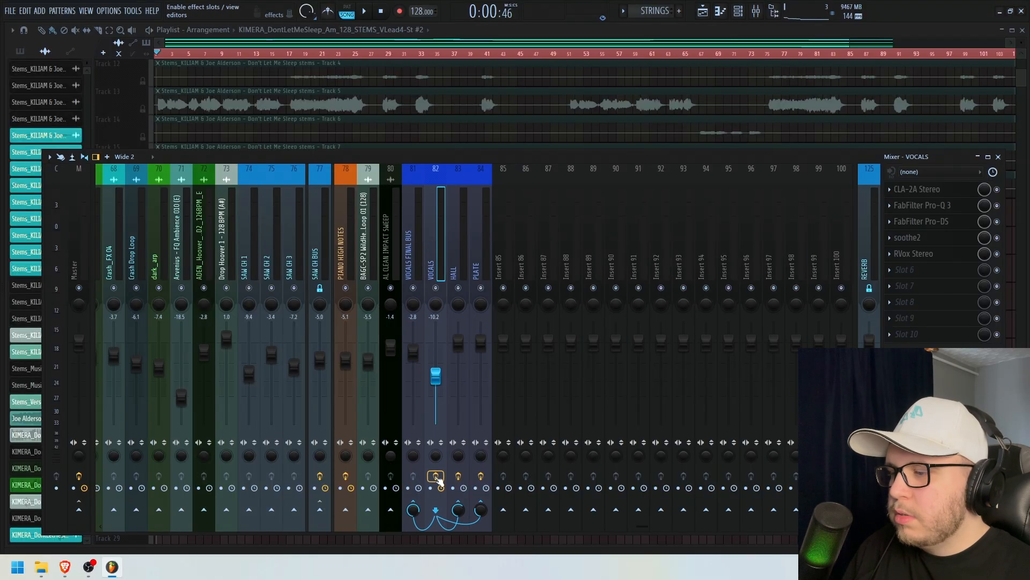
click(503, 36)
- Play the isolated vocals from the start to audition the first lead vocal clip on Track 19
scroll(150, 254, up, 5)
key(space)
scroll(232, 254, down, 1)
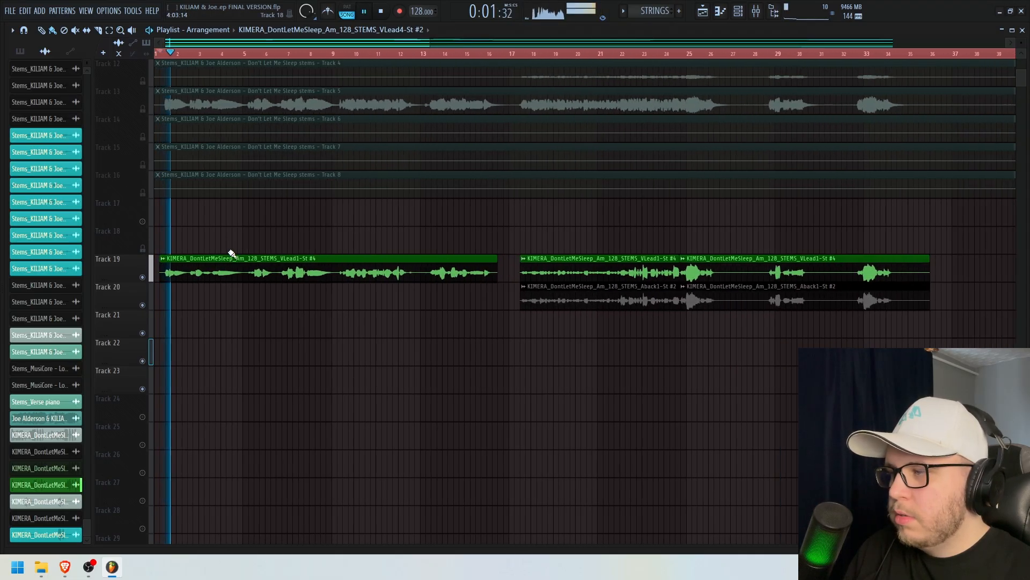
scroll(236, 255, down, 1)
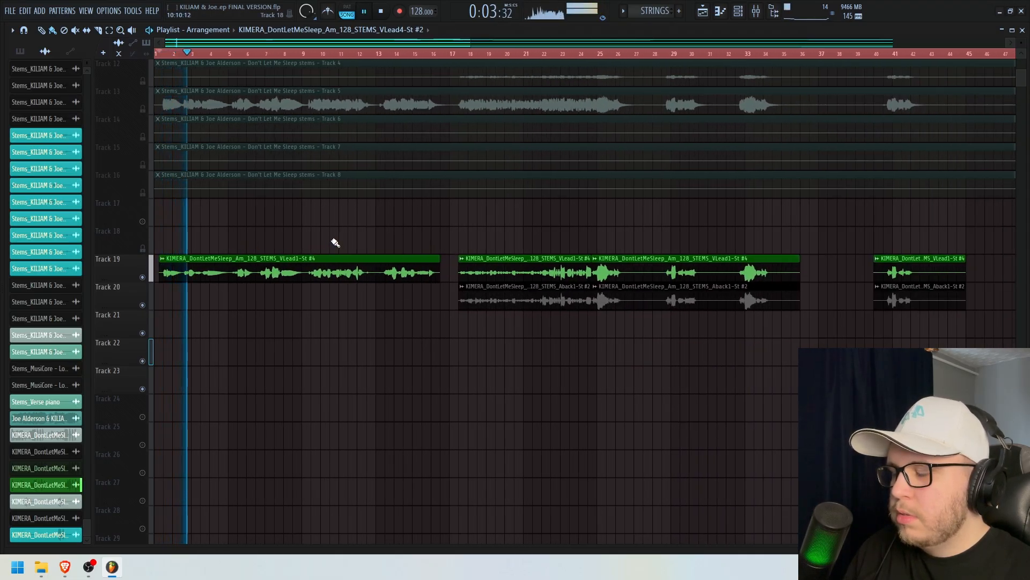
scroll(276, 247, down, 1)
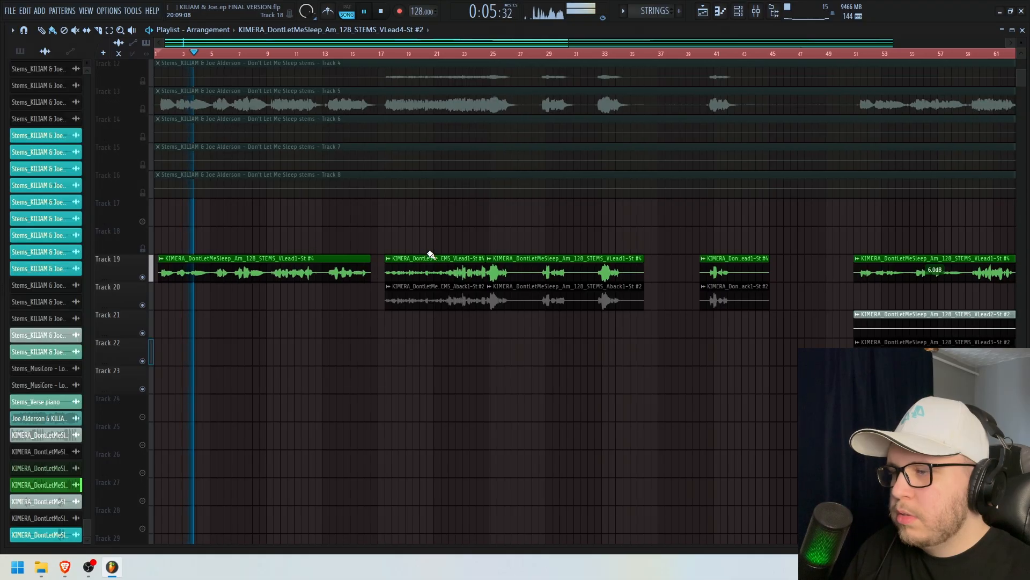
- Audition the vocals from bar 17, solo the backing vocal on Track 20, stop playback, and re-enable Track 19
click(387, 57)
scroll(425, 234, right, 3)
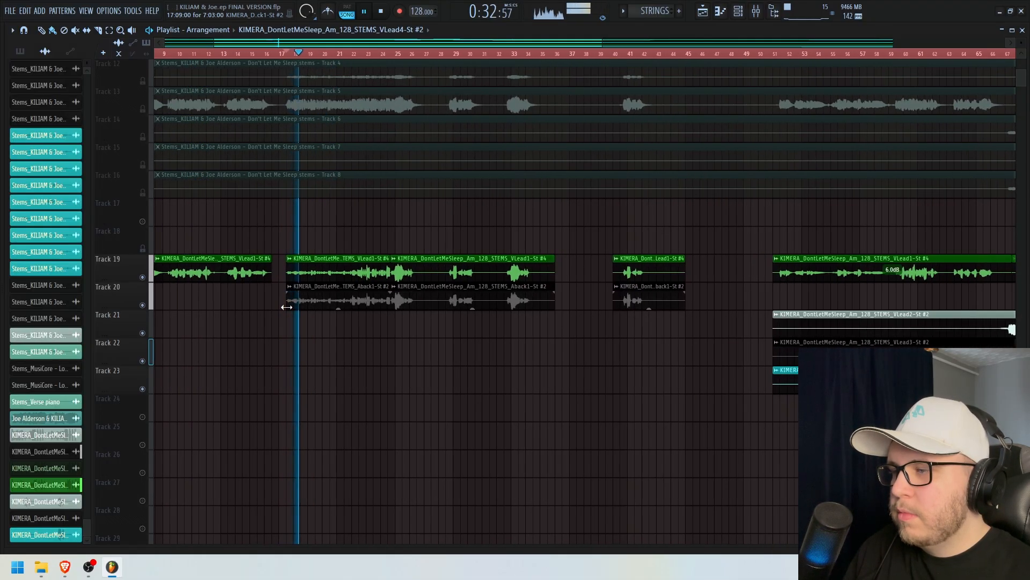
right_click(142, 305)
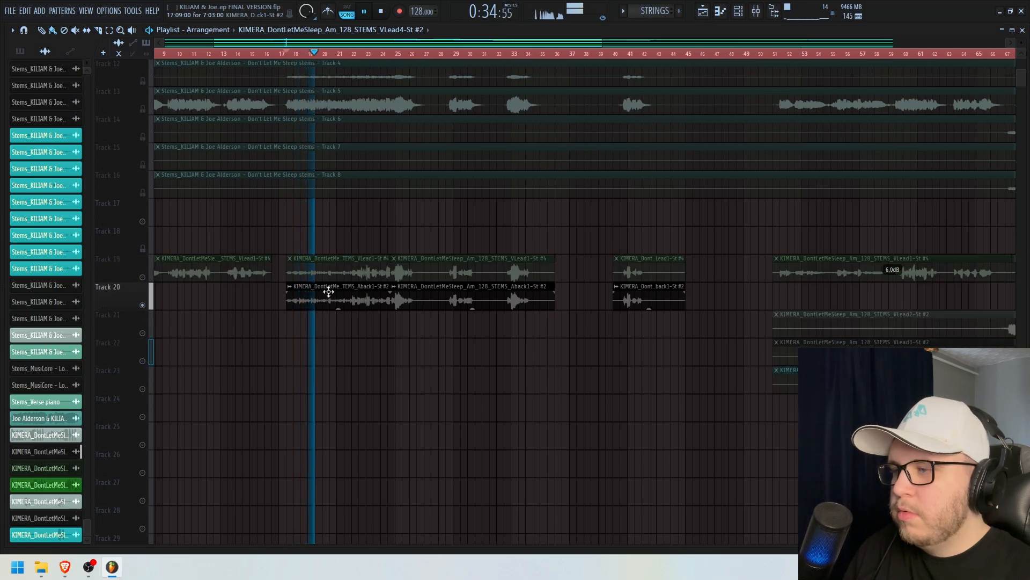
key(space)
click(143, 277)
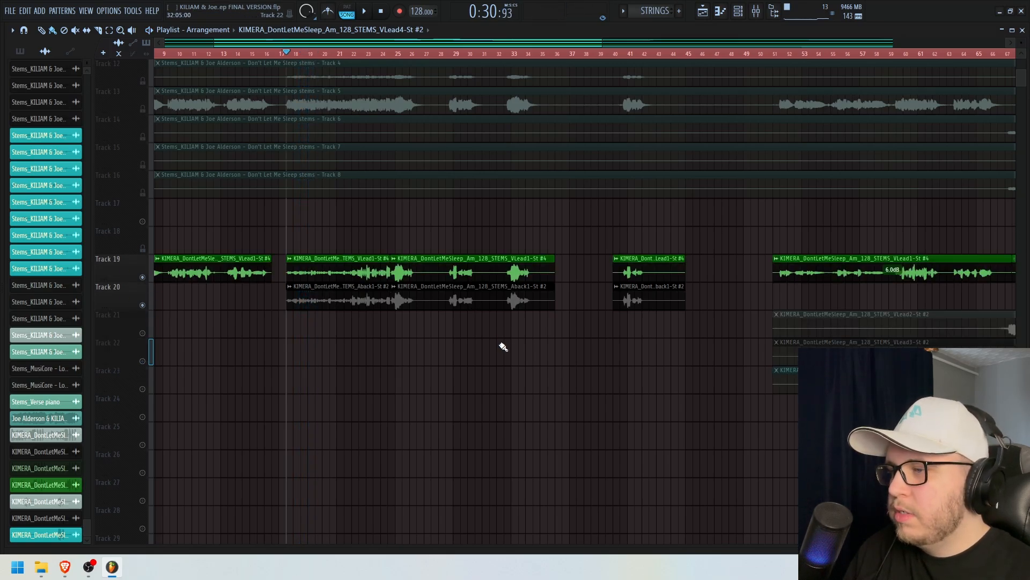
- Solo Track 21 and audition its VLead2 clip from about bar 67
drag(501, 347, 328, 286)
key(space)
drag(494, 302, 235, 280)
key(space)
drag(564, 305, 403, 302)
scroll(406, 313, up, 3)
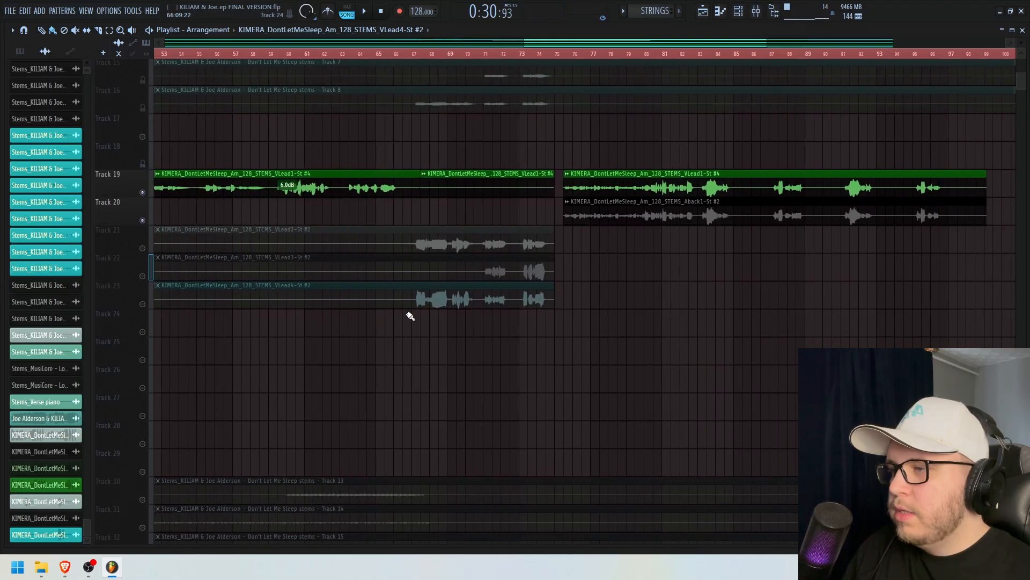
click(420, 54)
right_click(149, 249)
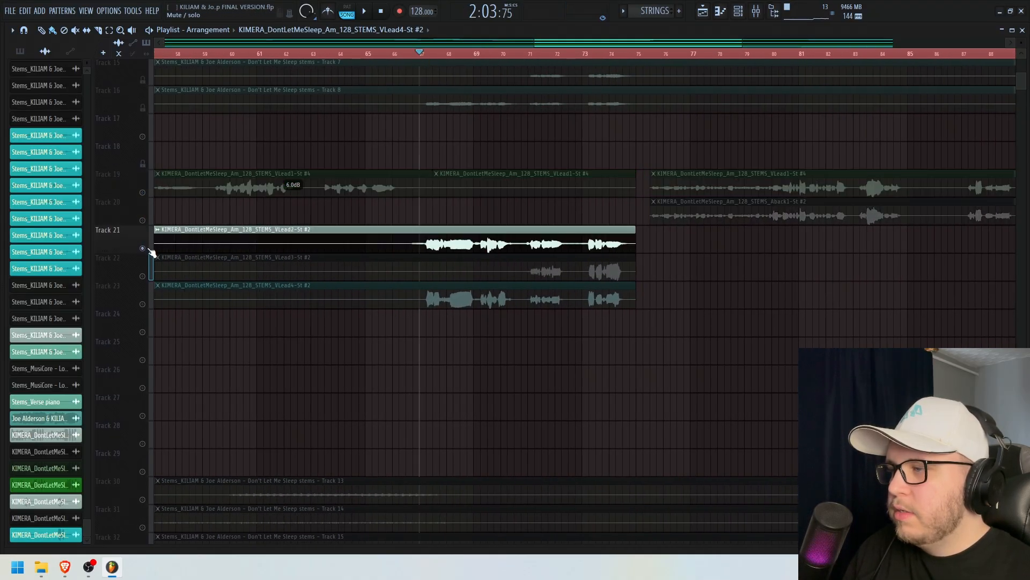
key(space)
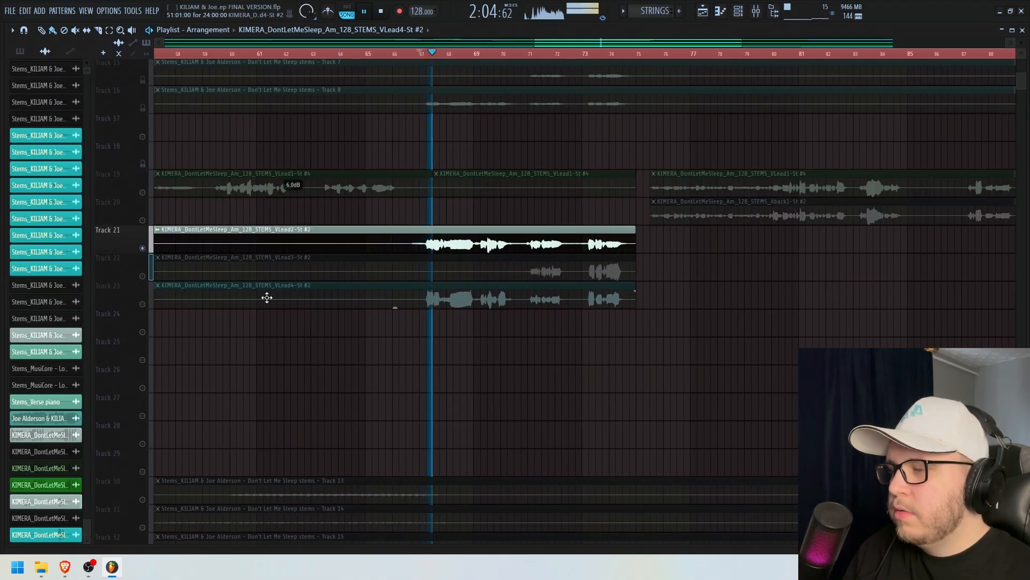
key(space)
- Enable Track 22, mute Track 21, and audition the VLead3 clip from just before bar 71
click(142, 276)
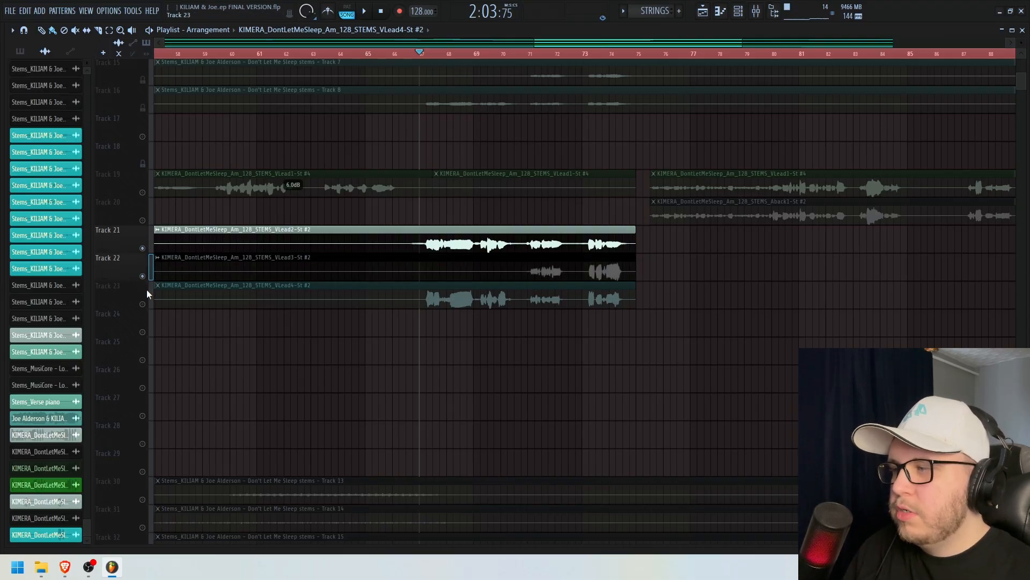
click(521, 54)
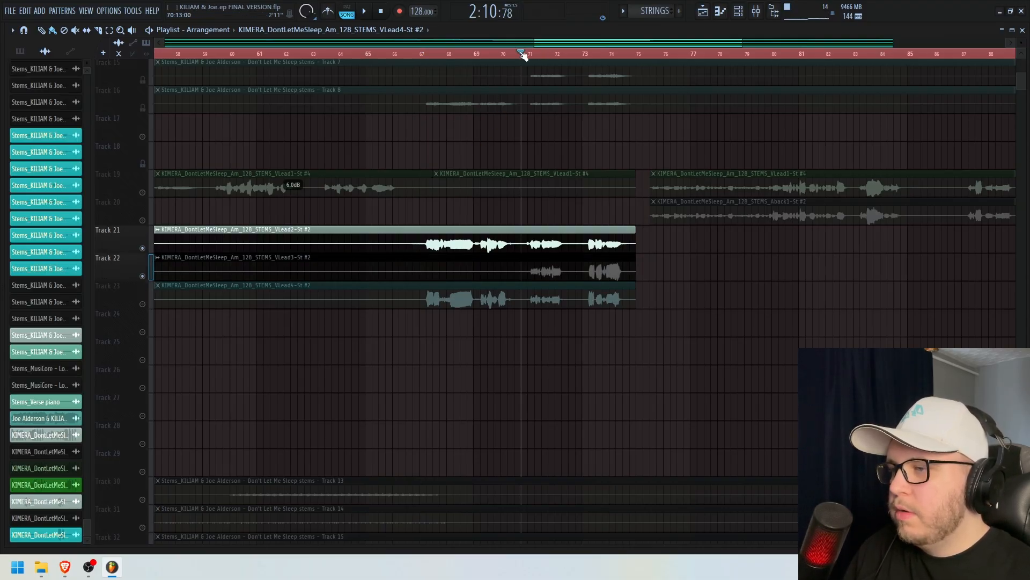
click(142, 248)
key(space)
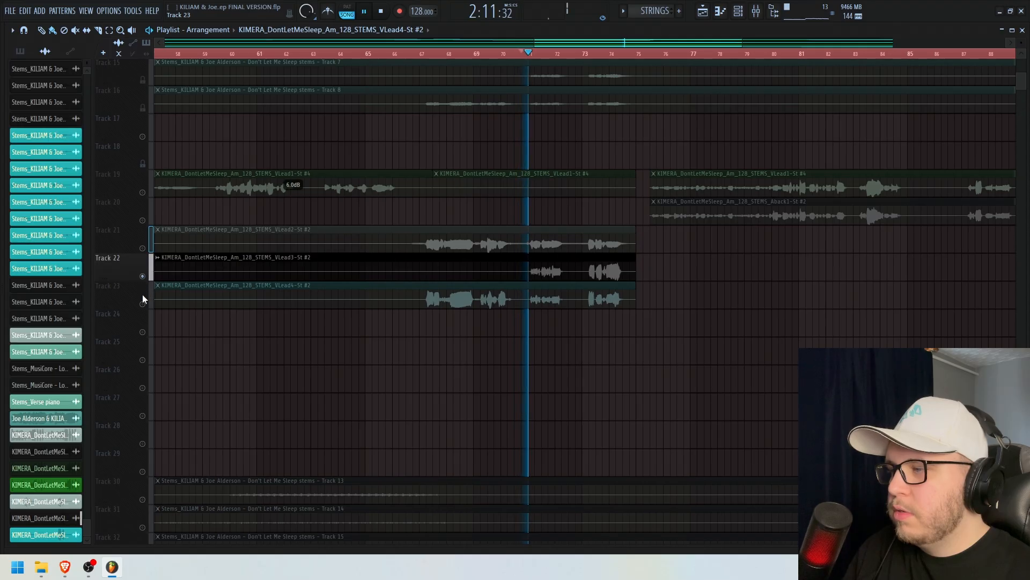
- Audition the VLead4 clip on Track 23 alone, add Tracks 22 and 21 back to hear all three, and stop playback
click(143, 304)
click(143, 276)
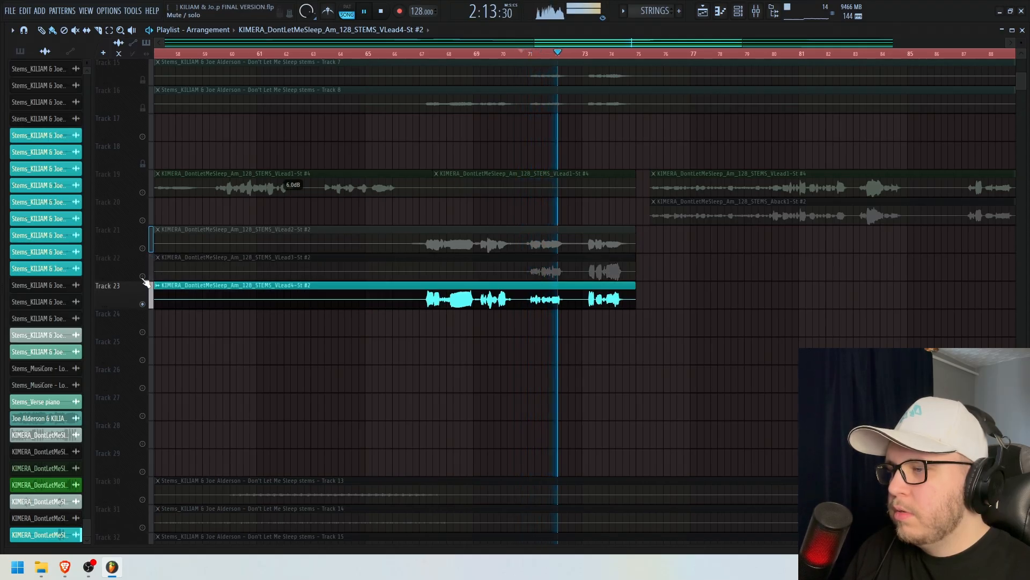
click(143, 277)
click(143, 249)
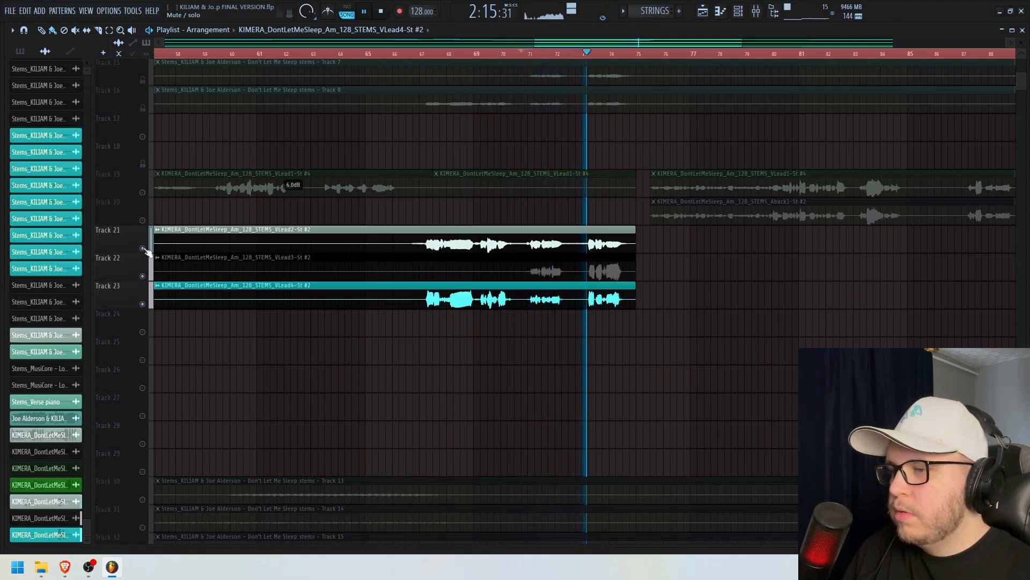
scroll(515, 327, down, 4)
scroll(640, 345, up, 2)
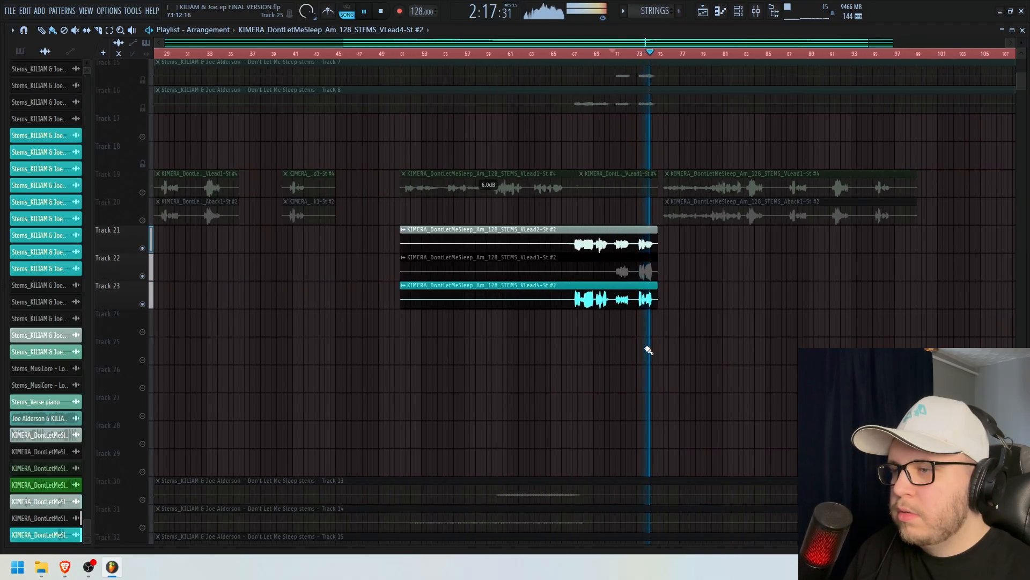
key(space)
- Re-enable Tracks 19 and 20 alongside the other vocal tracks
scroll(526, 340, down, 3)
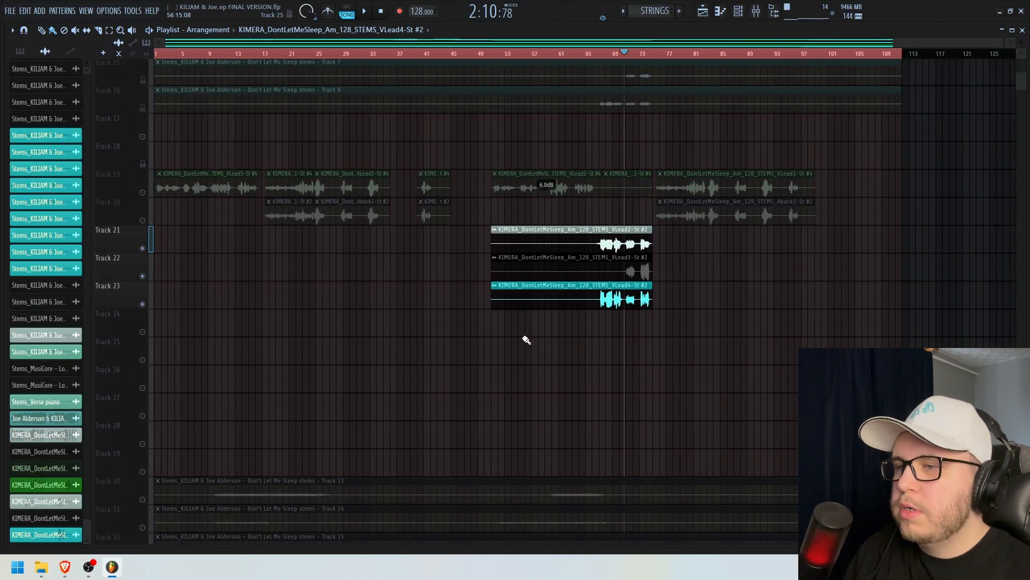
scroll(258, 295, up, 1)
click(143, 238)
click(143, 210)
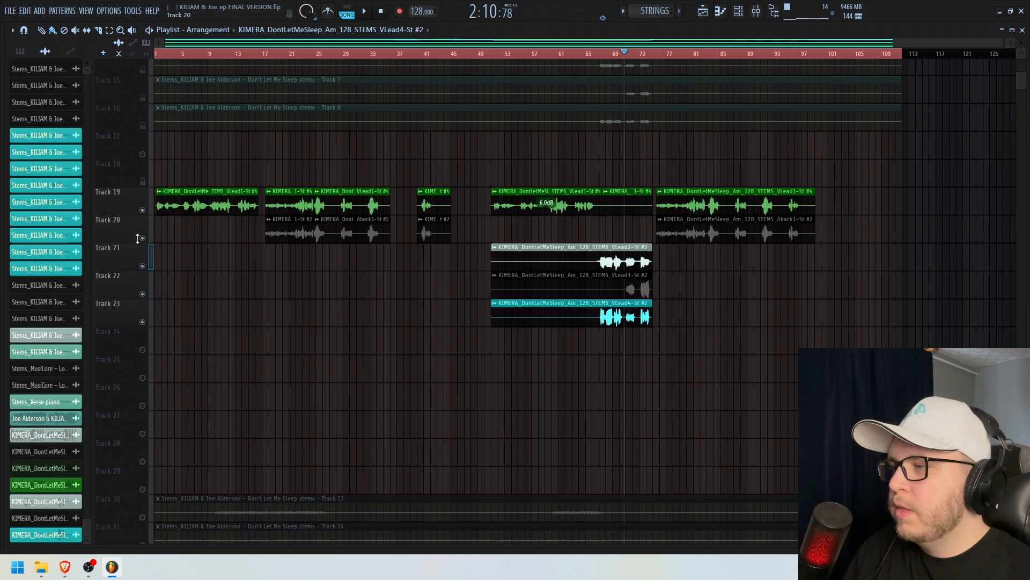
- Place the playhead at the start of the first lead vocal phrase on Track 19
scroll(173, 105, up, 5)
click(173, 54)
scroll(200, 294, down, 6)
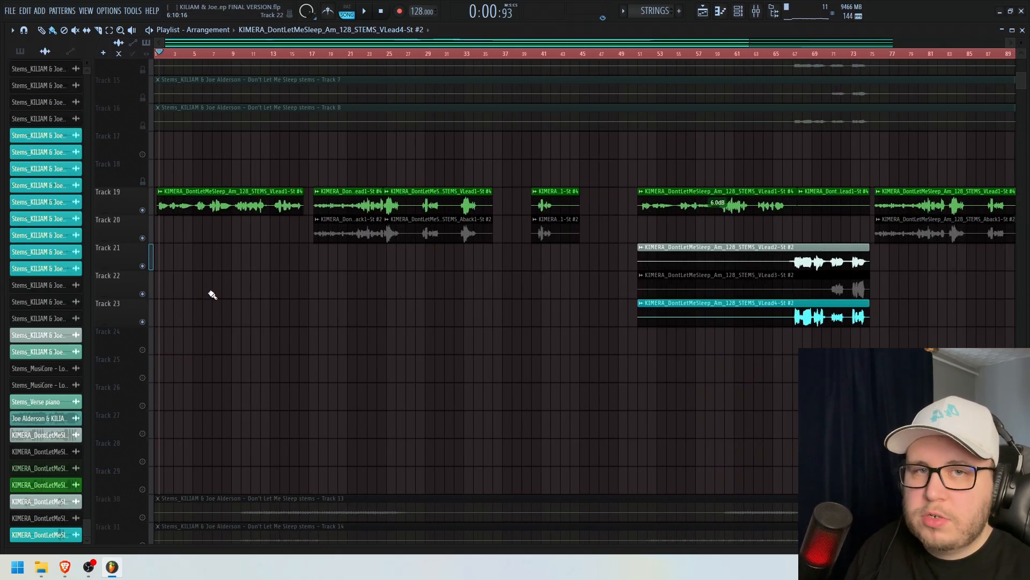
scroll(161, 268, up, 5)
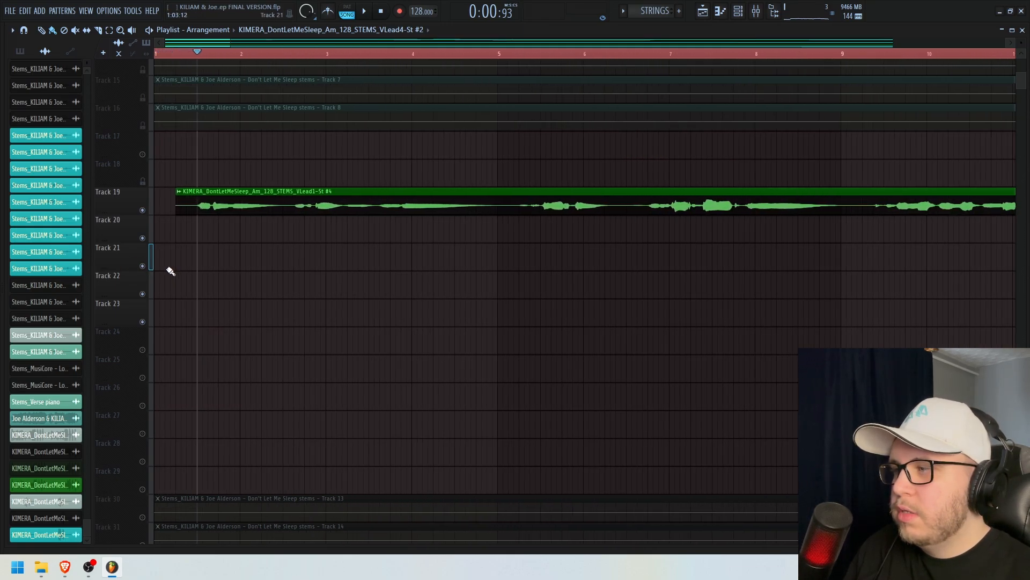
- Open the mixer and select the VOCALS insert to view its effects chain
scroll(168, 269, down, 3)
scroll(219, 245, up, 1)
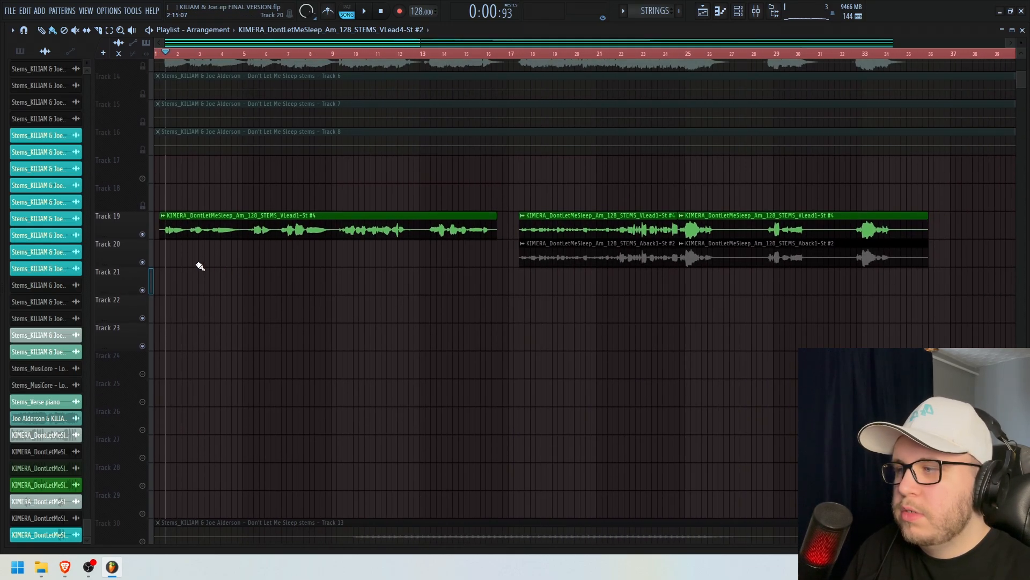
click(754, 15)
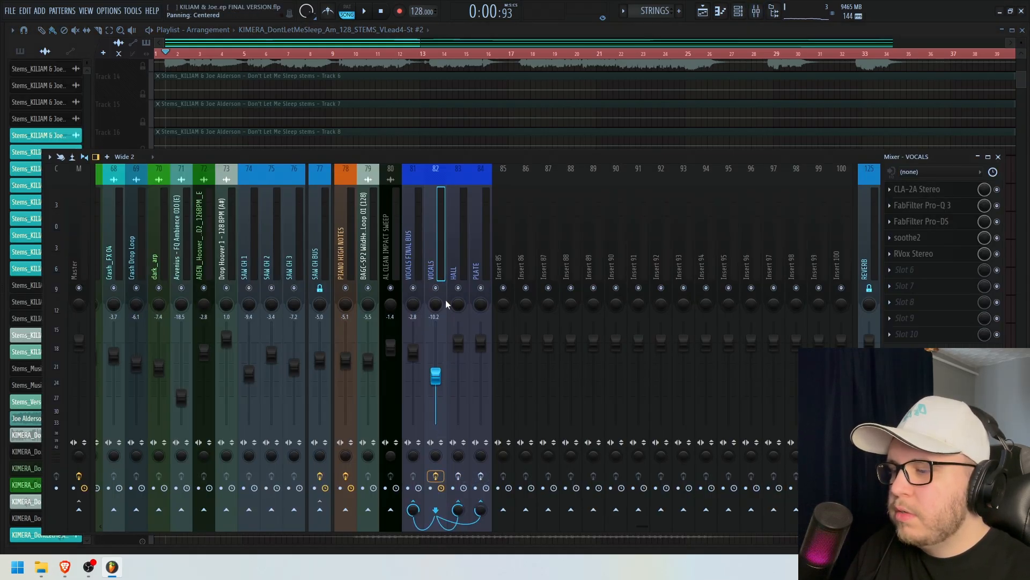
click(417, 246)
click(429, 217)
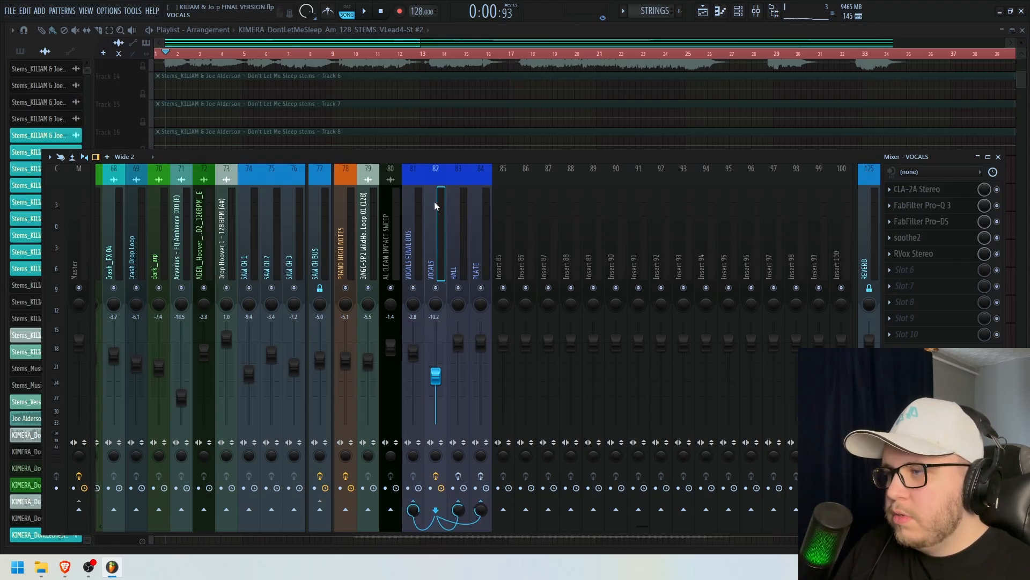
- Open the channel settings of the VLead1 clip on Track 19 and go to the mixer insert it is routed to
scroll(442, 129, down, 5)
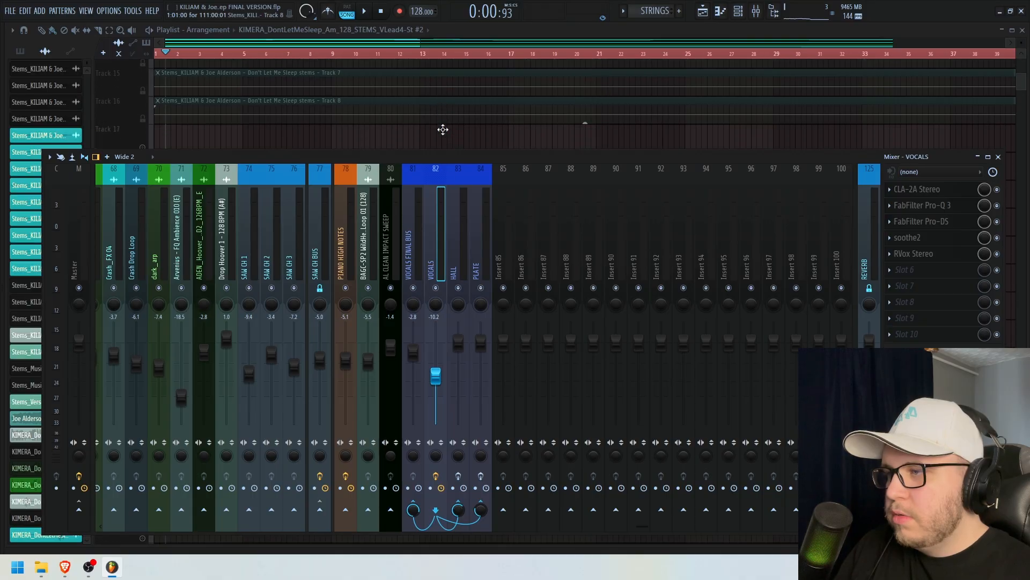
double_click(379, 90)
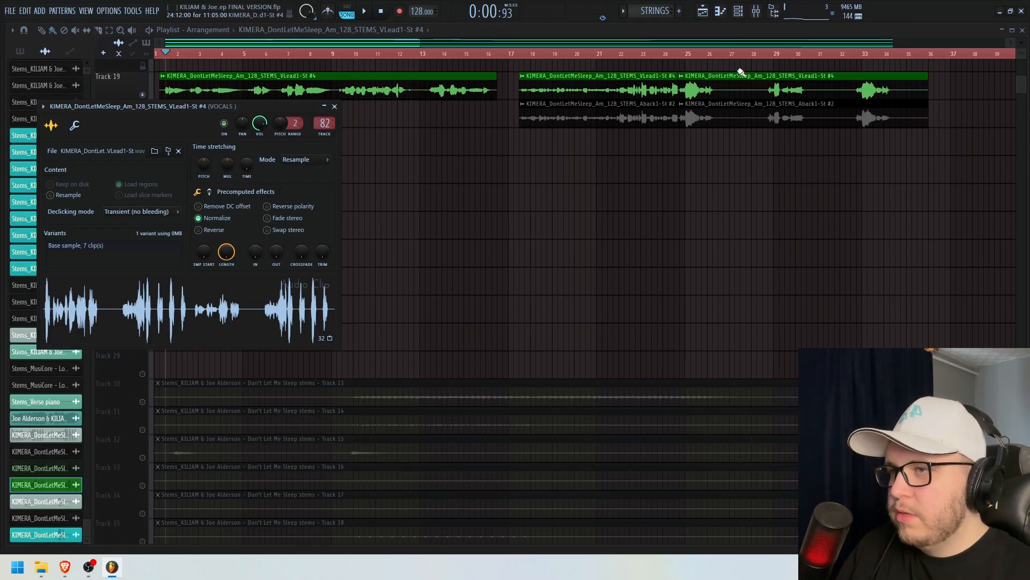
double_click(327, 123)
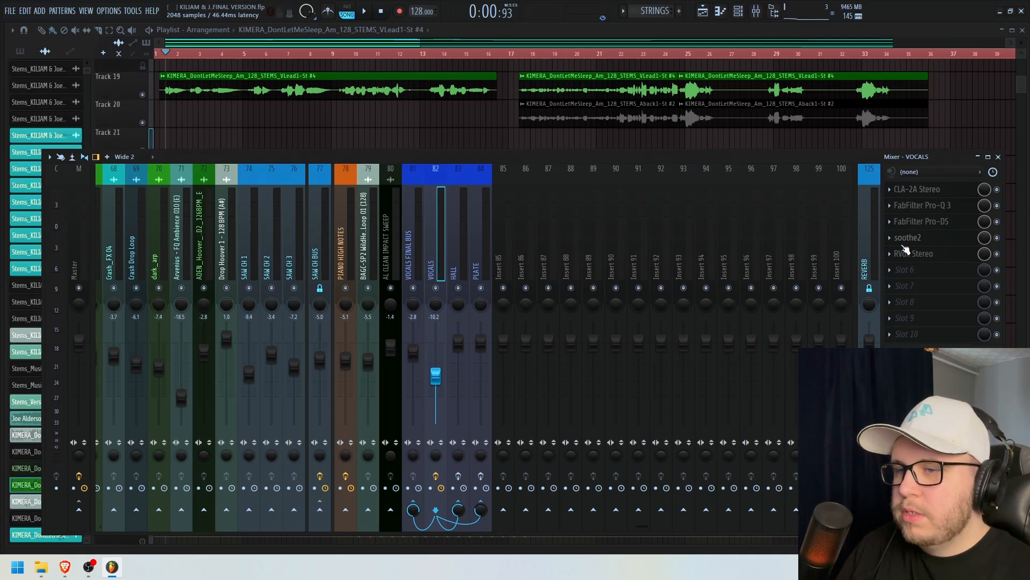
- Open CLA-2A Stereo on the VOCALS insert and place its window clear of the effects rack
click(932, 192)
drag(585, 160, 217, 137)
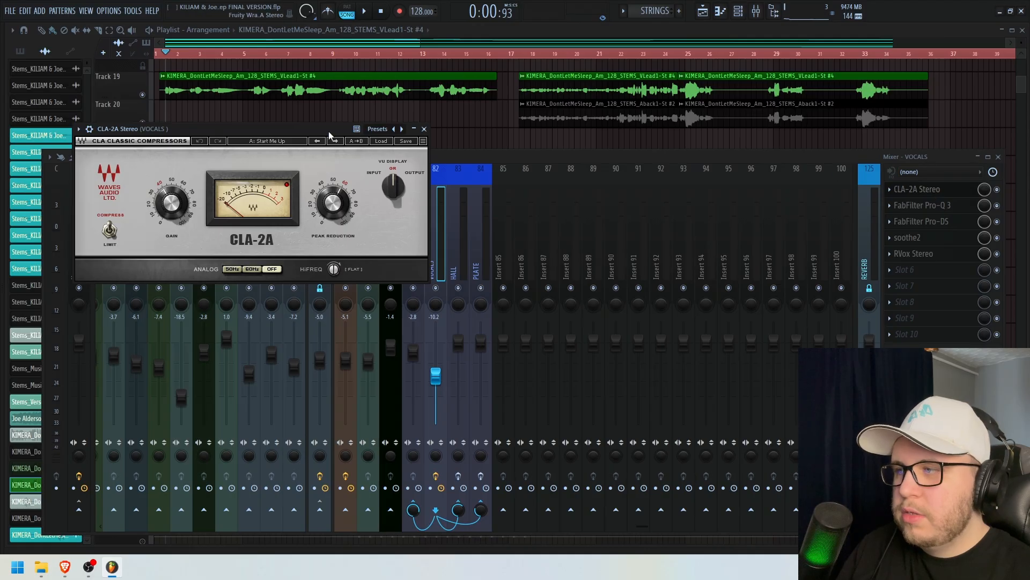
drag(308, 136, 331, 132)
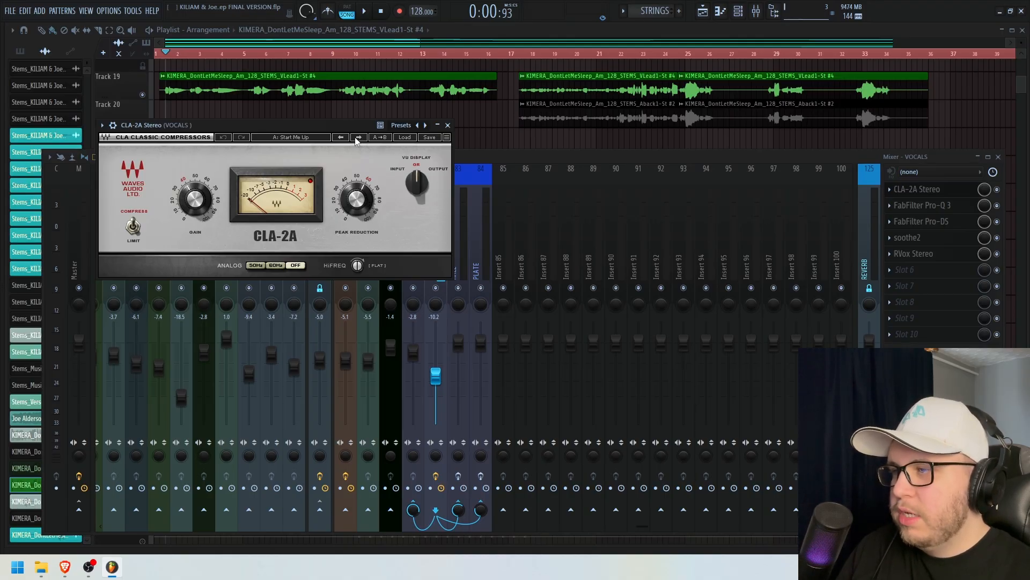
drag(359, 129, 372, 138)
scroll(474, 99, down, 4)
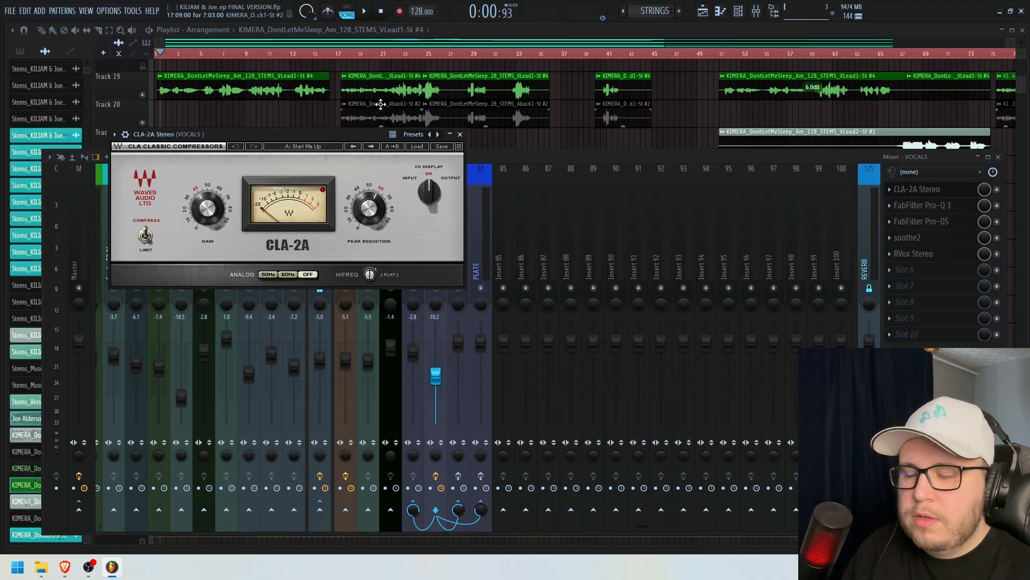
- Bypass Pro-Q 3, Pro-DS, soothe2 and RVox Stereo on VOCALS and audition the lead vocal through CLA-2A alone
click(1004, 252)
click(997, 206)
click(932, 192)
click(935, 193)
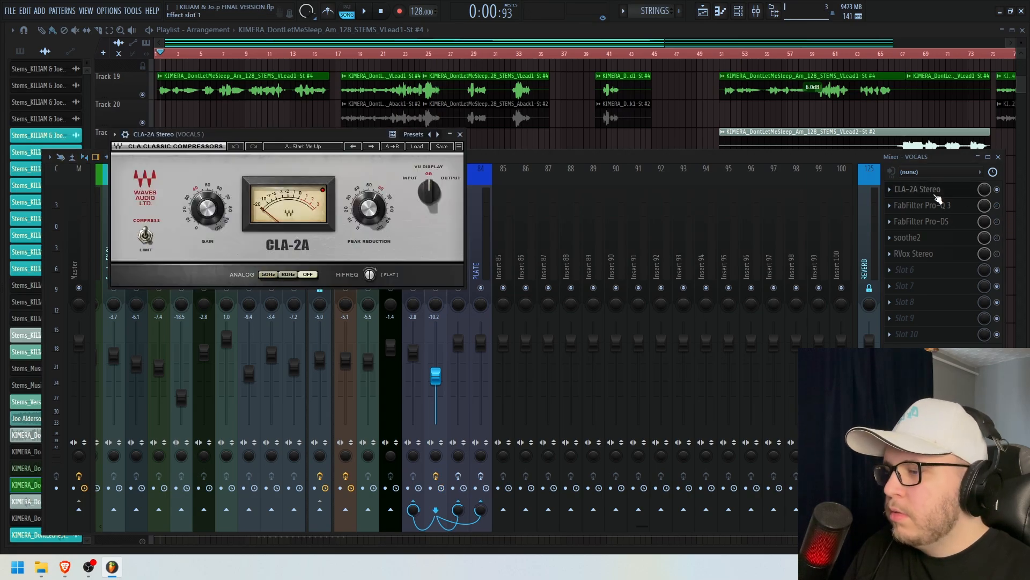
key(space)
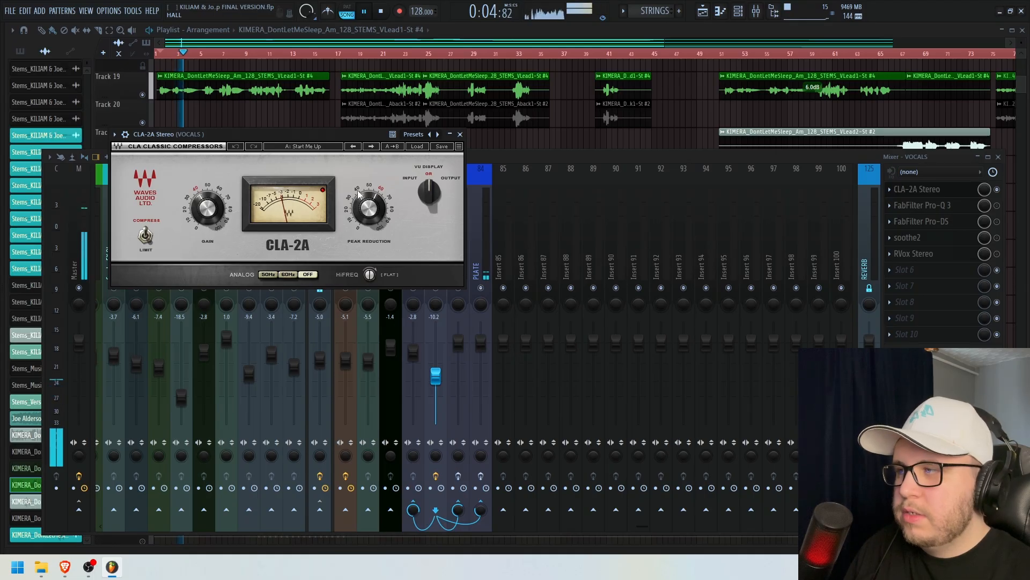
key(space)
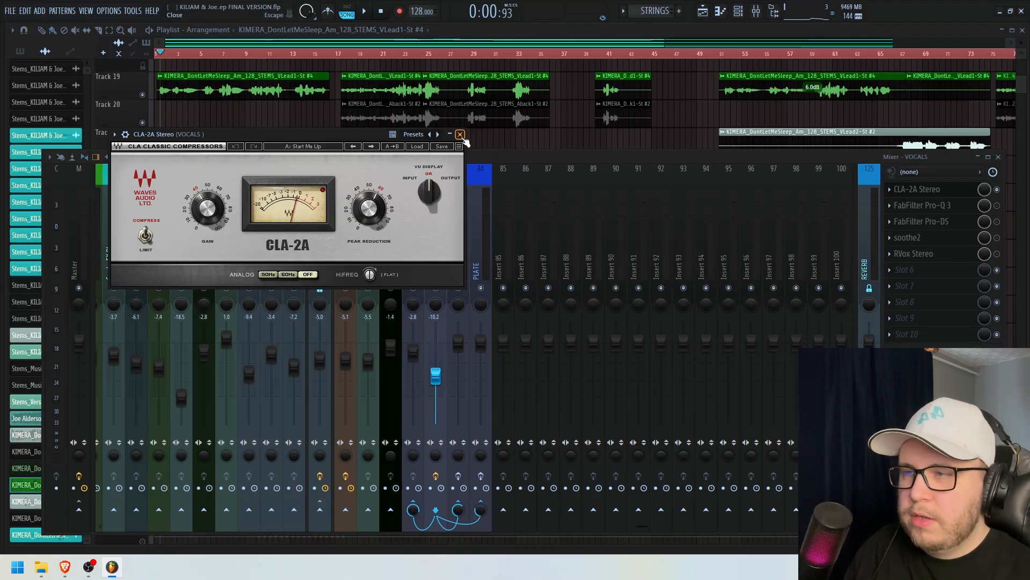
- Close the CLA-2A window, re-enable FabFilter Pro-Q 3 on VOCALS and open it
click(919, 191)
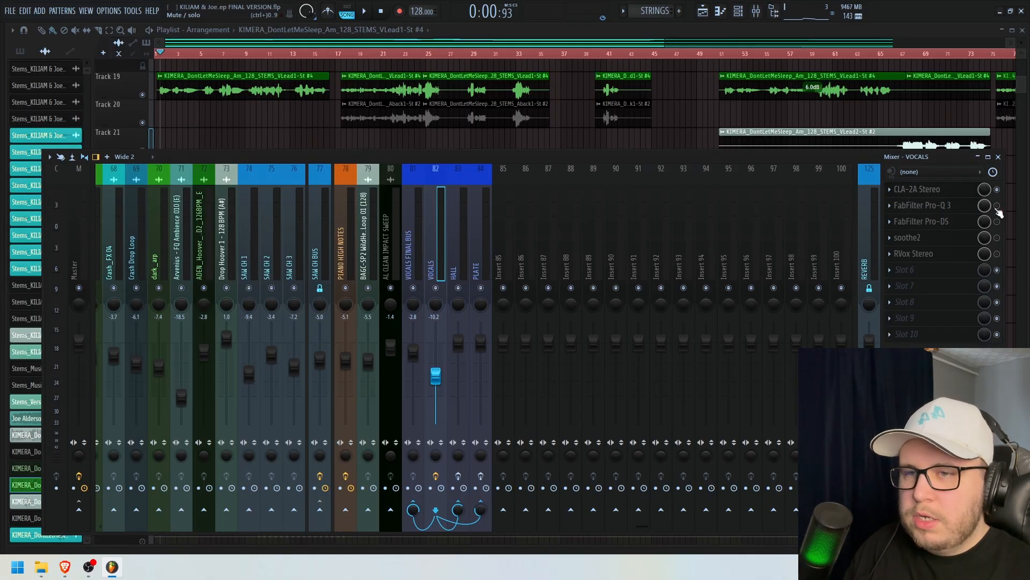
click(997, 206)
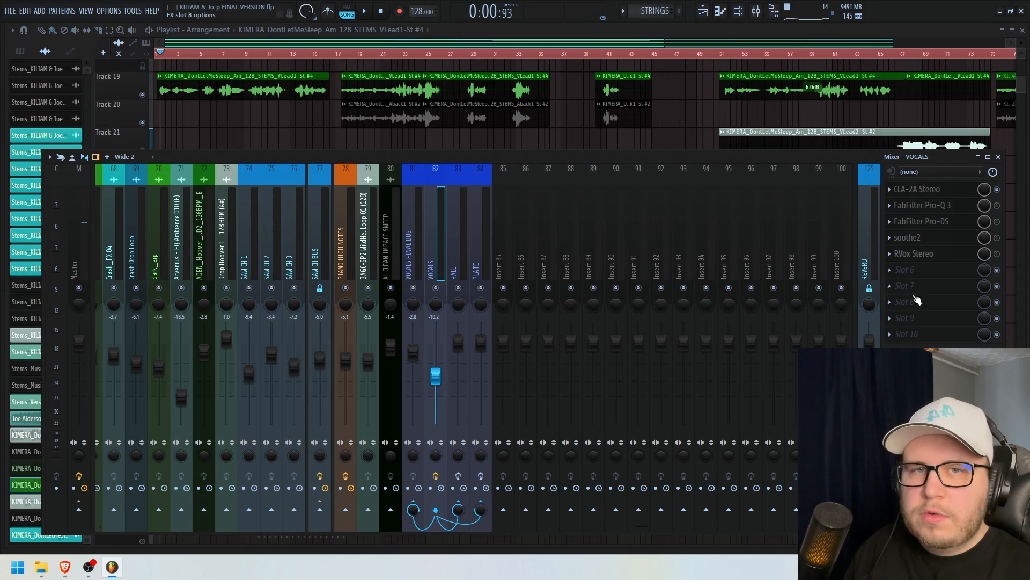
click(997, 206)
click(998, 206)
click(947, 208)
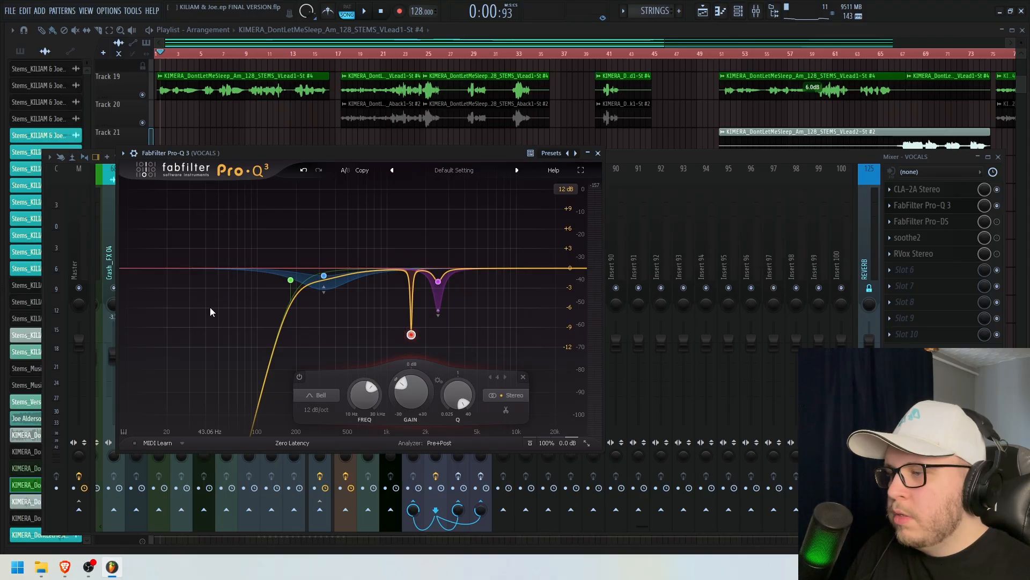
- Inspect the low cut and low-mid bell in Pro-Q 3 and listen to the narrow 1542.5 Hz cut in solo
mouse_move(289, 281)
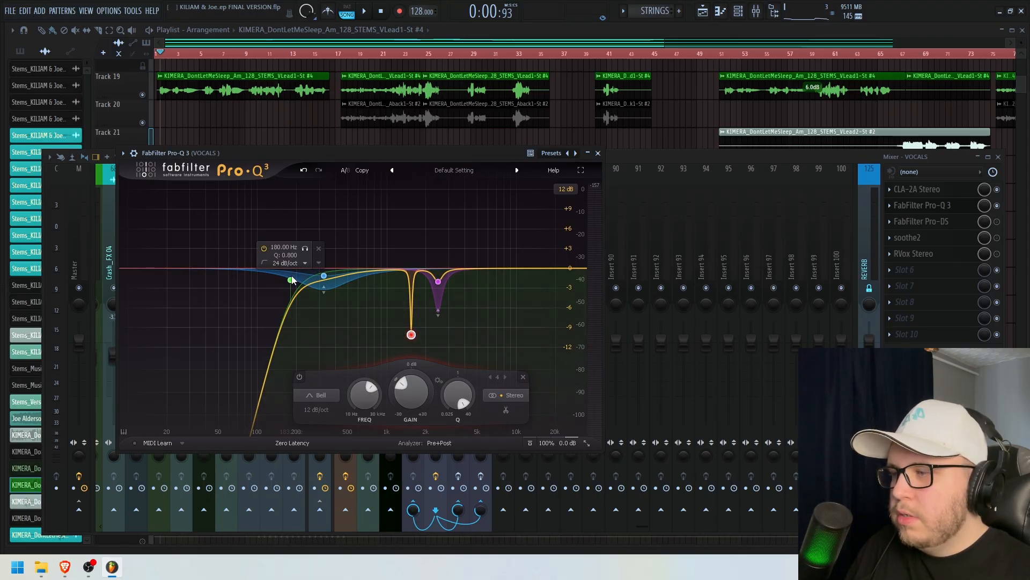
mouse_move(324, 277)
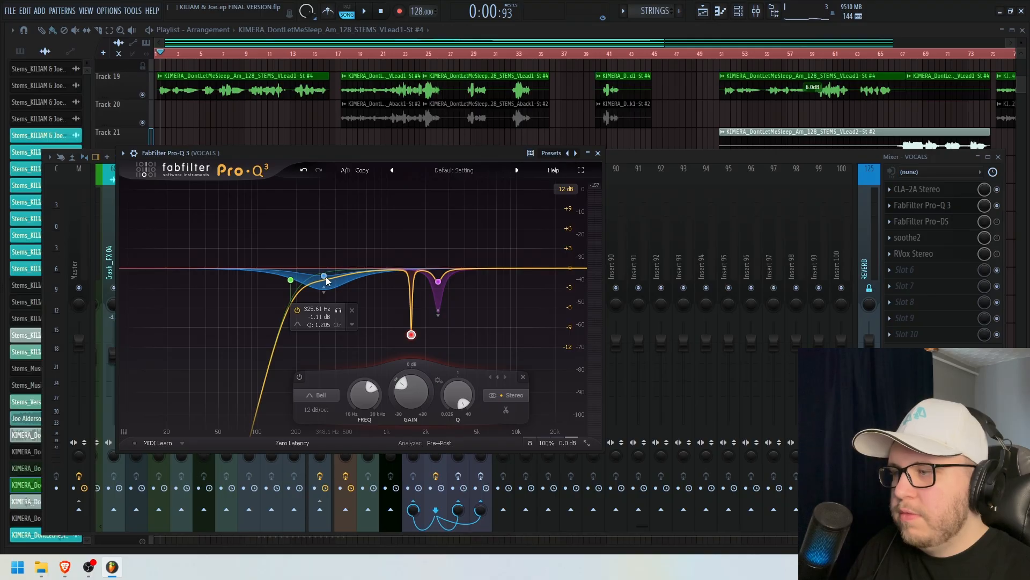
key(space)
mouse_move(407, 335)
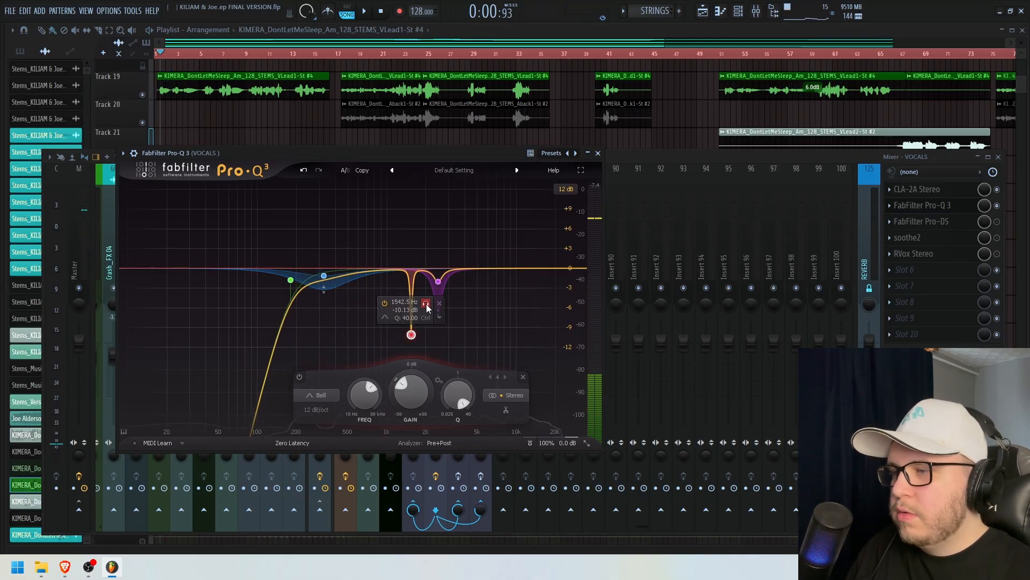
click(426, 304)
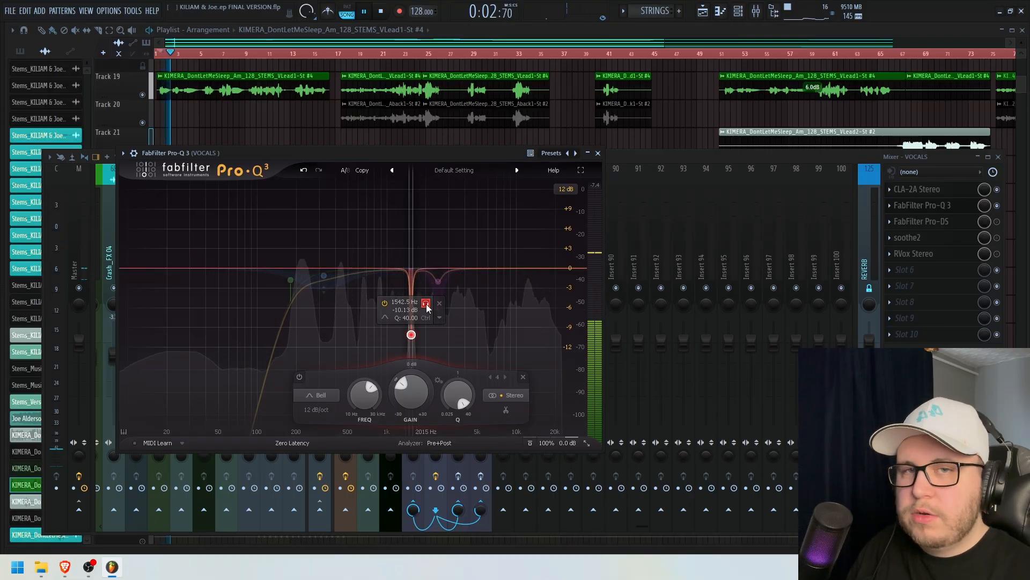
click(427, 304)
- Select the 2485.7 Hz bell cut, audition it in solo with the vocal playing, and stop playback
click(433, 277)
key(space)
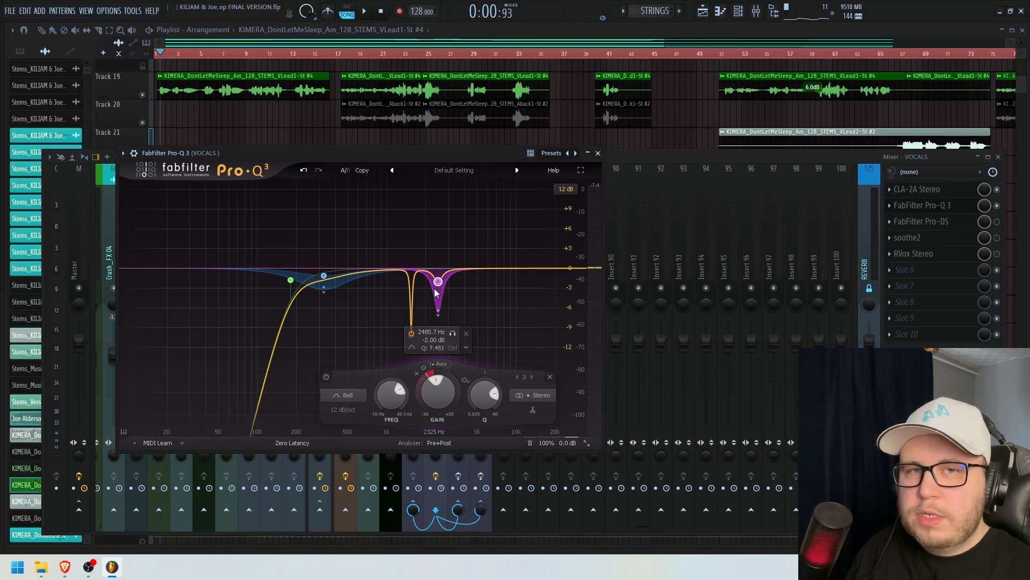
click(452, 334)
key(space)
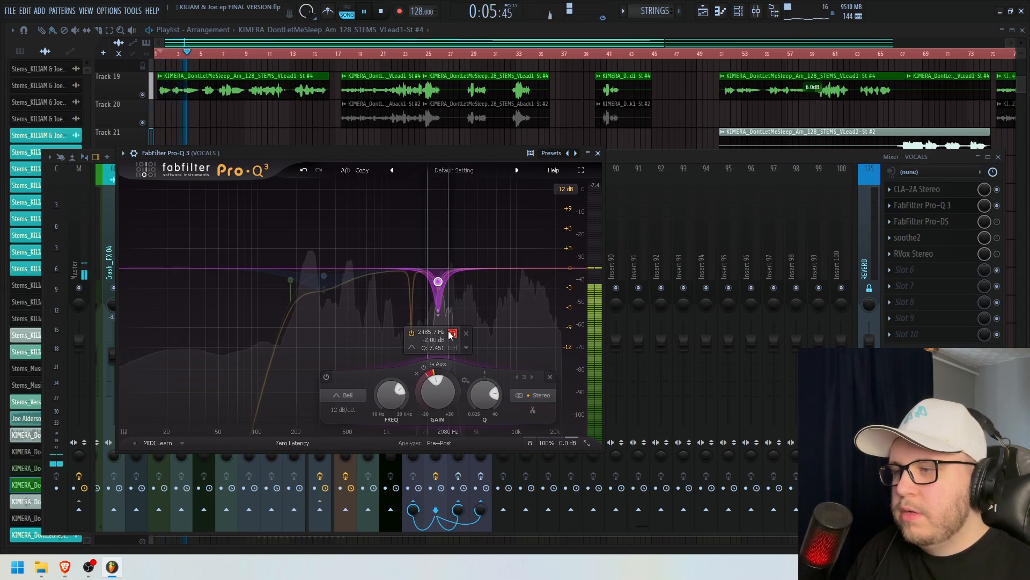
key(space)
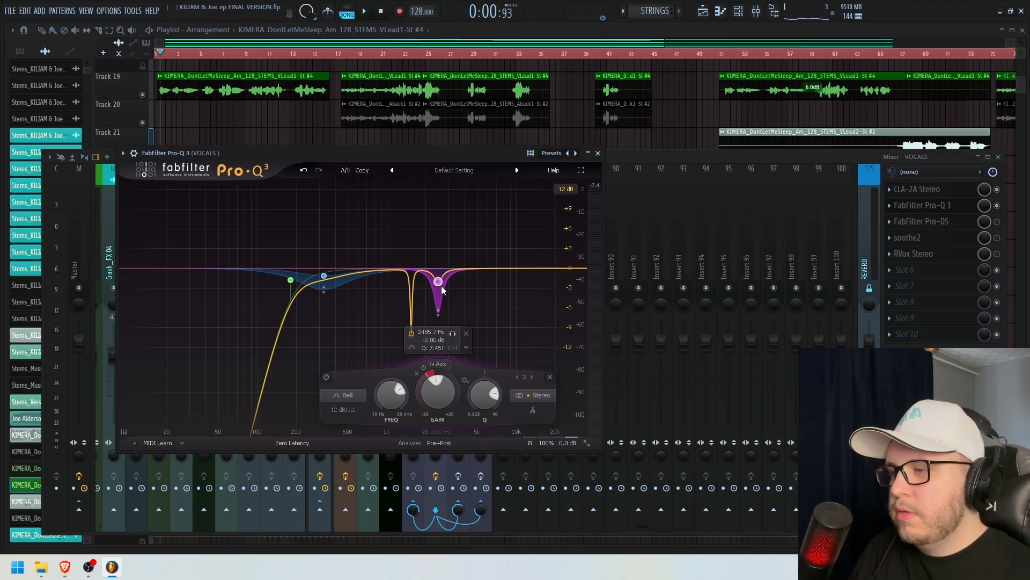
- Close Pro-Q 3, re-enable FabFilter Pro-DS on VOCALS and open its window over the mixer
click(598, 153)
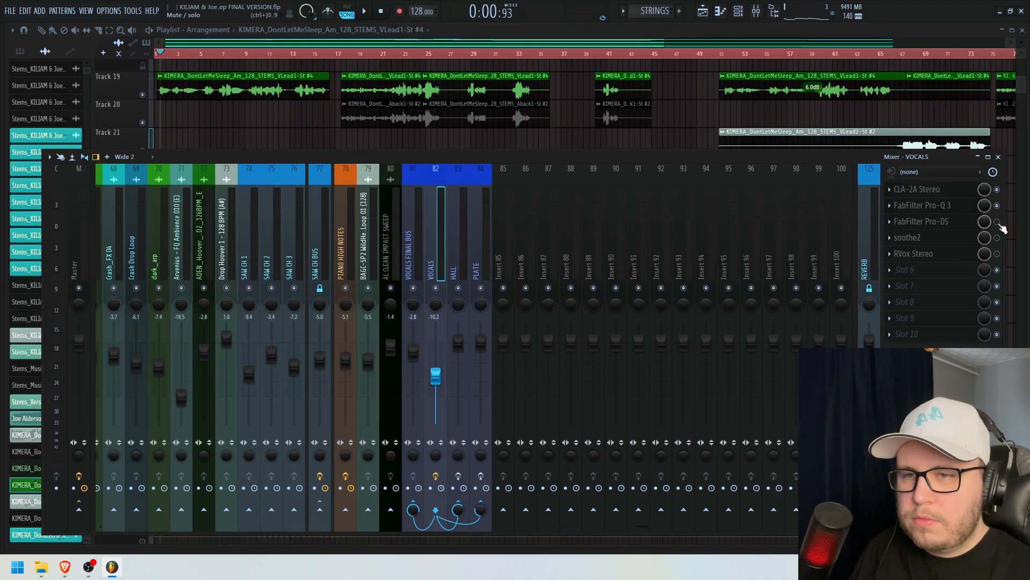
click(955, 228)
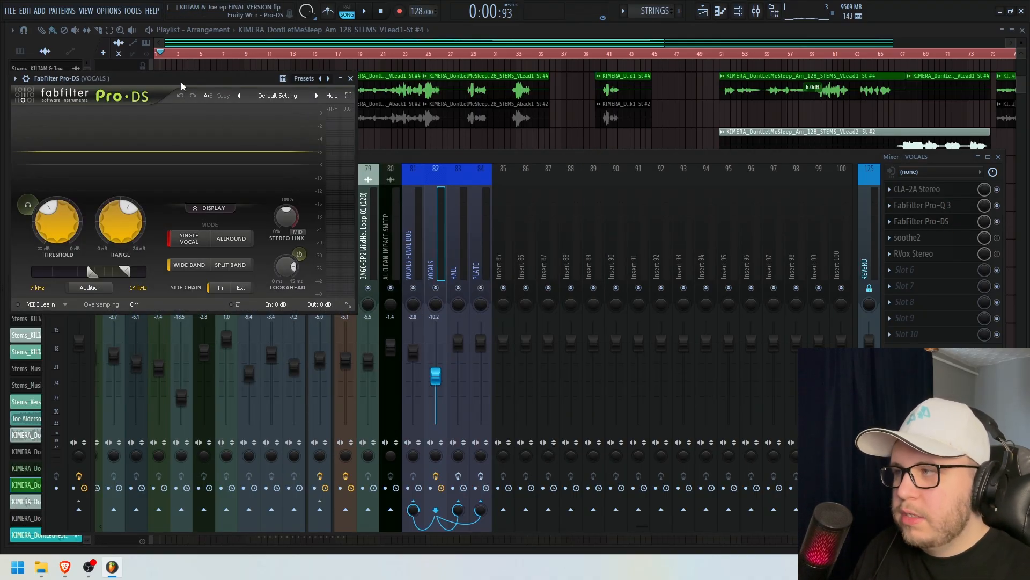
drag(181, 82, 333, 112)
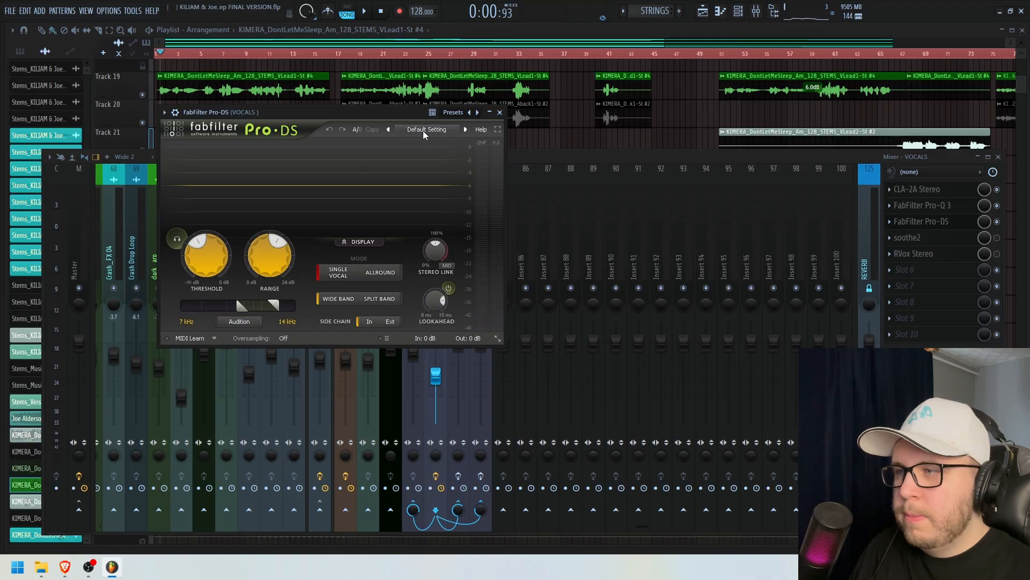
- Audition the vocal through Pro-DS on its Default Setting and view the available preset categories
click(393, 131)
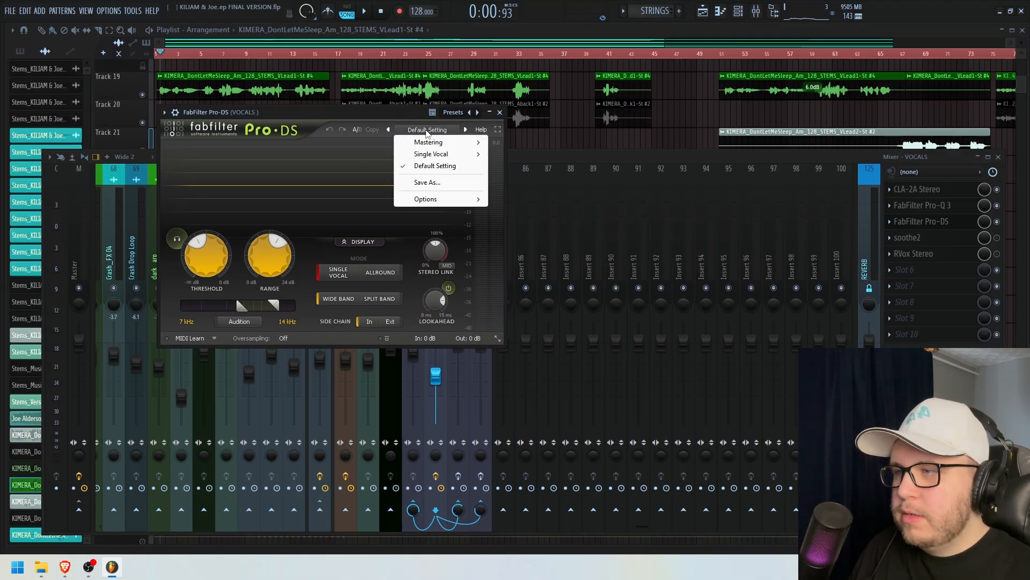
click(386, 113)
key(space)
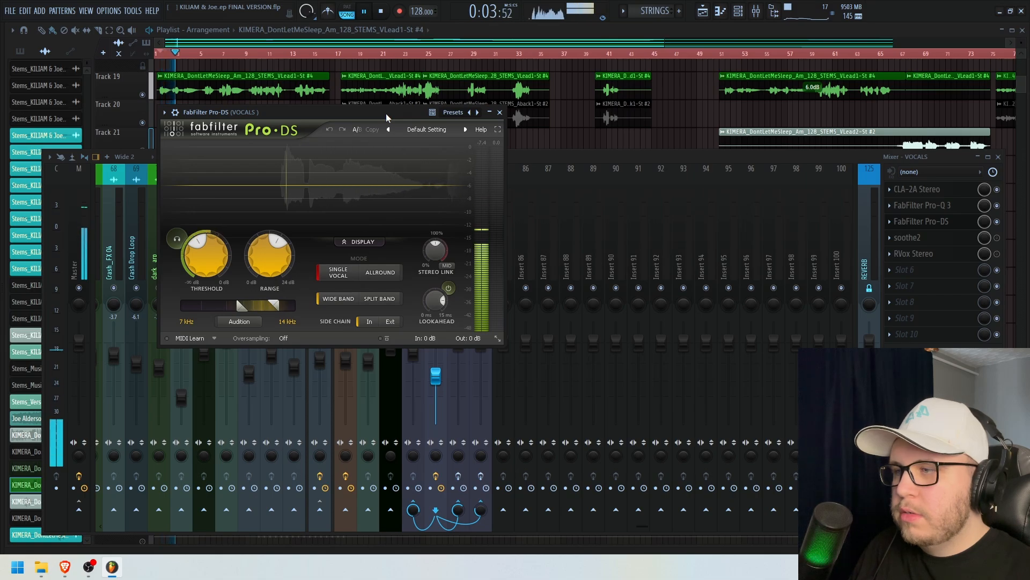
key(space)
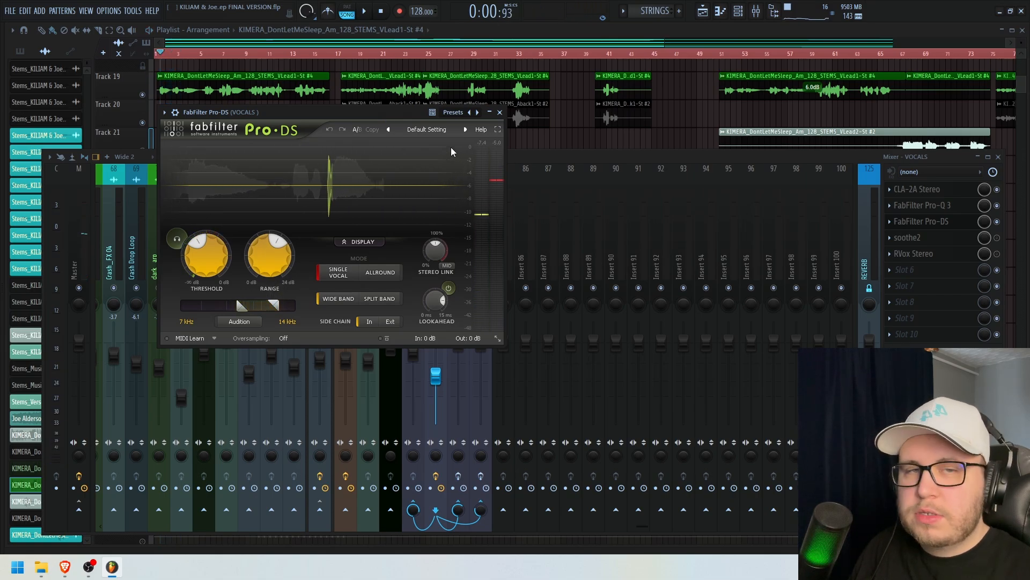
click(431, 130)
mouse_move(437, 154)
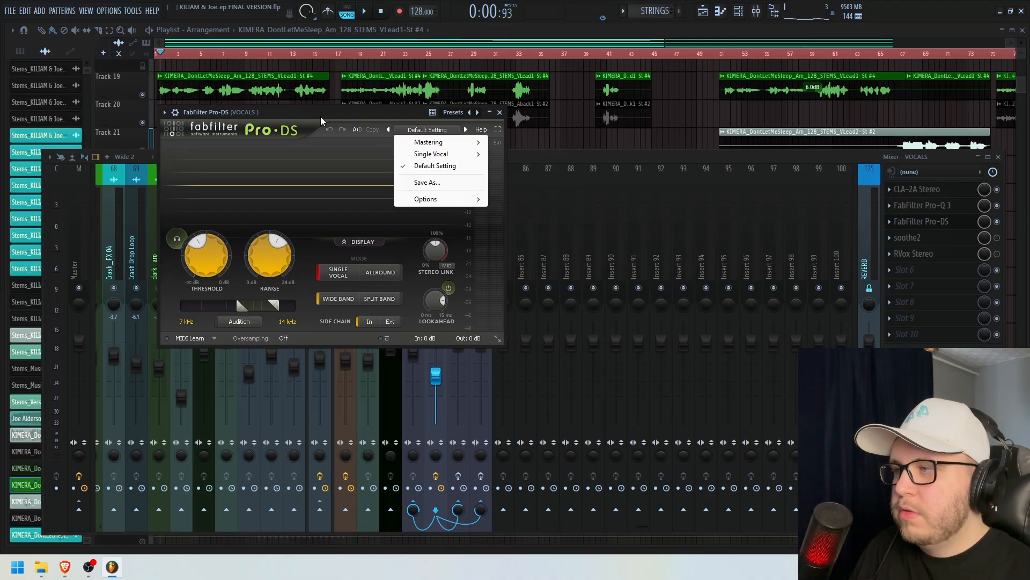
drag(315, 116, 319, 114)
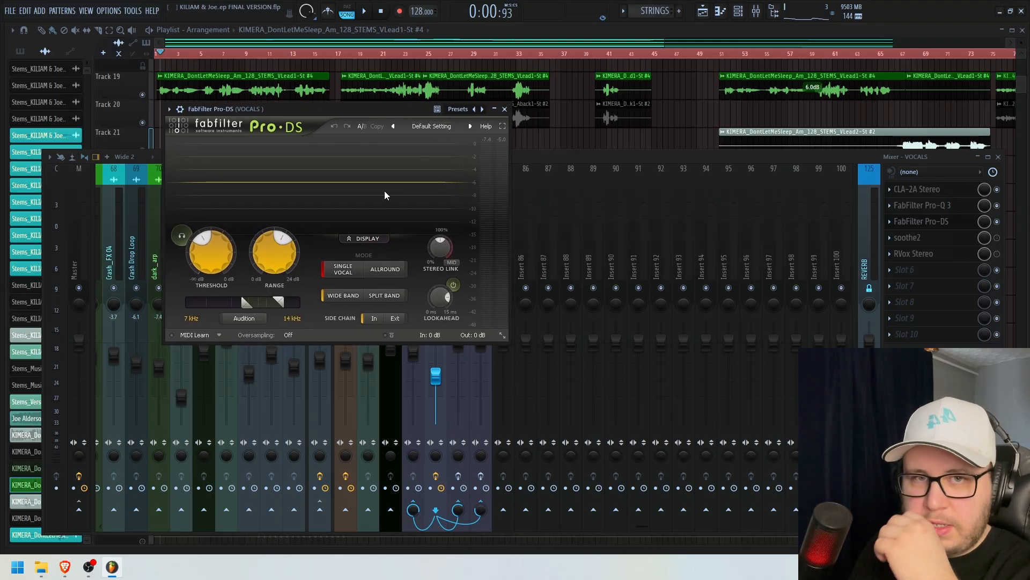
- Check the Pro-DS threshold value while playing the vocal briefly, and reposition the plugin window
mouse_move(203, 250)
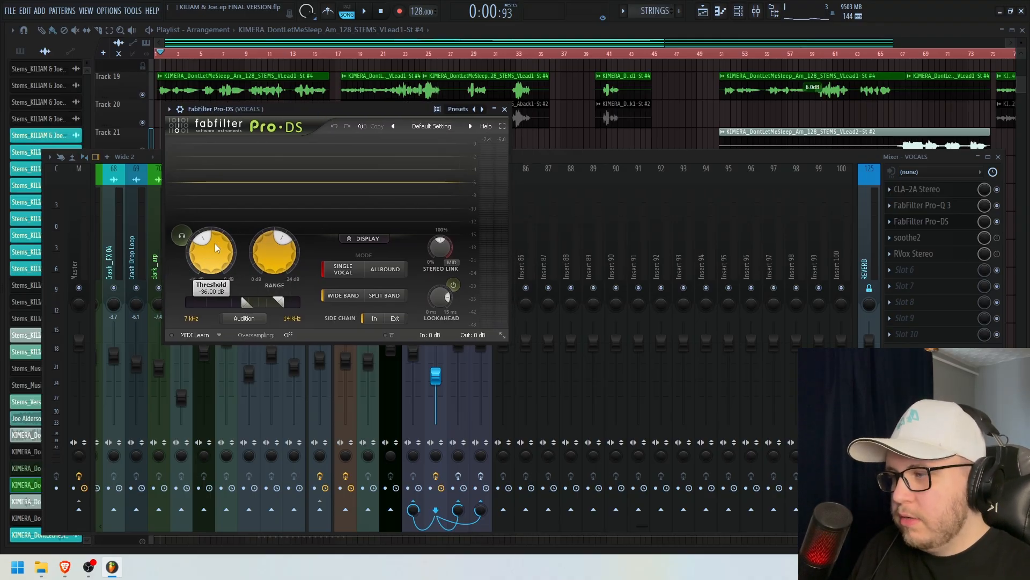
key(space)
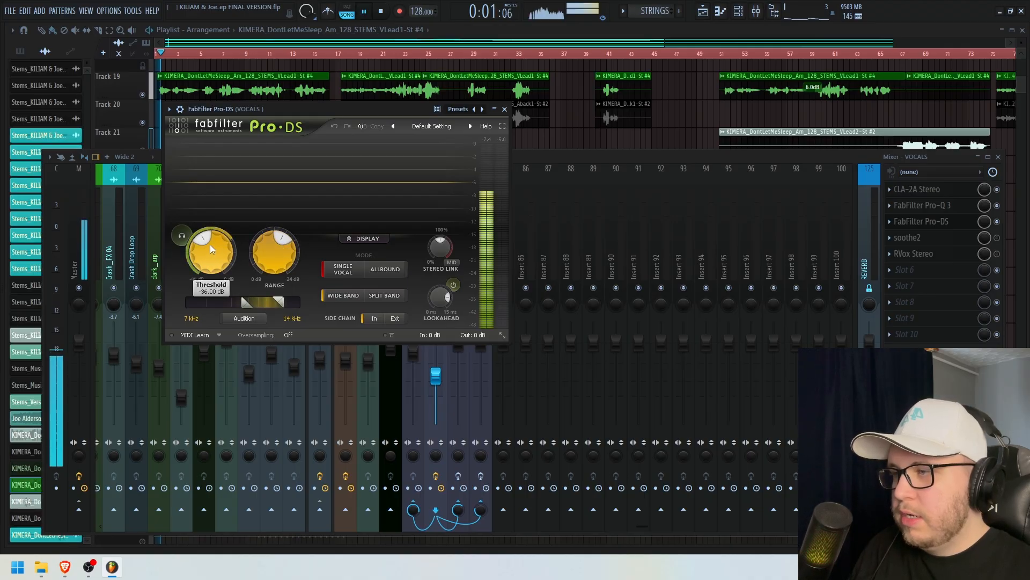
key(space)
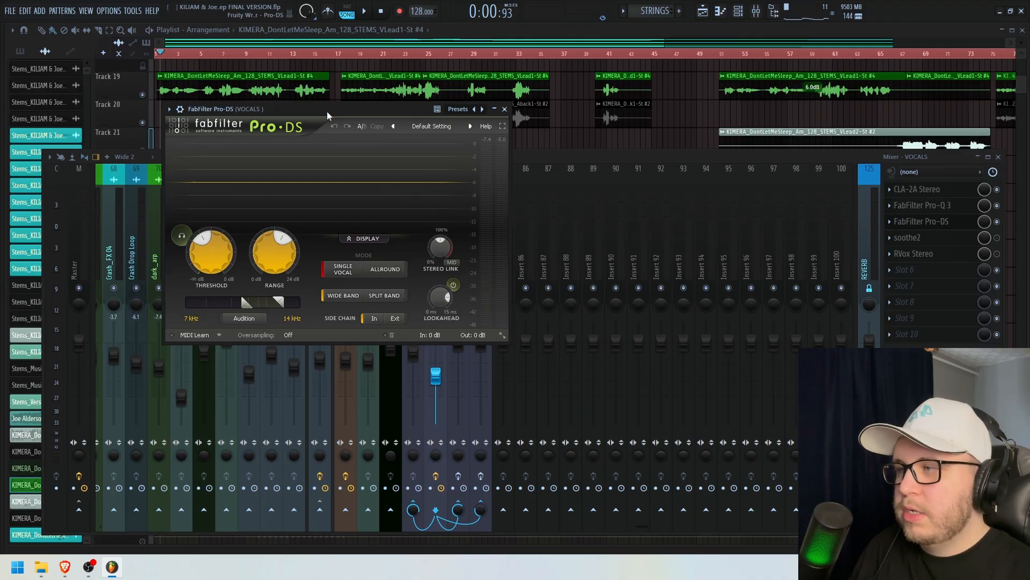
drag(331, 107, 342, 104)
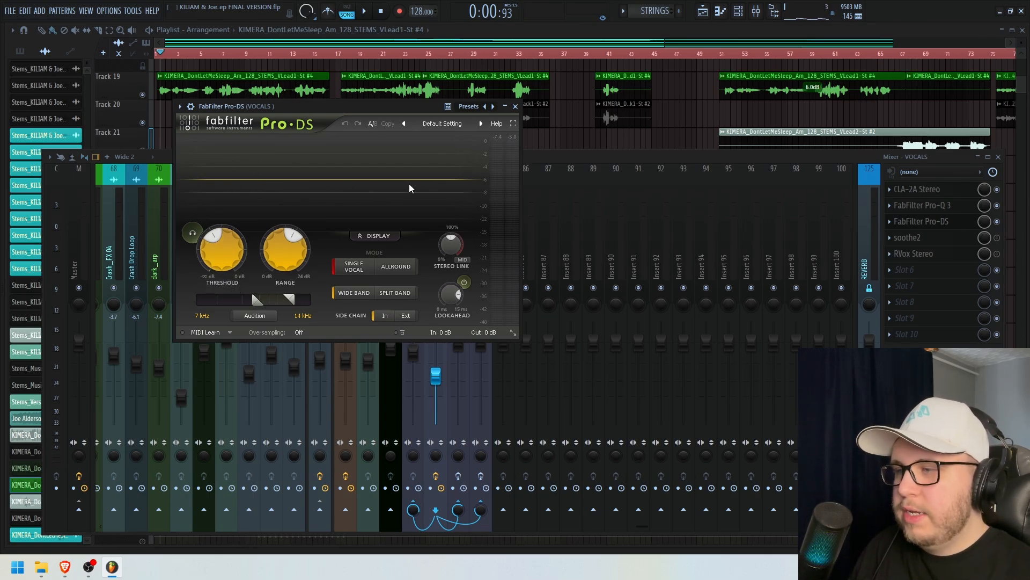
mouse_move(362, 108)
mouse_down()
mouse_move(377, 107)
mouse_move(369, 124)
mouse_up()
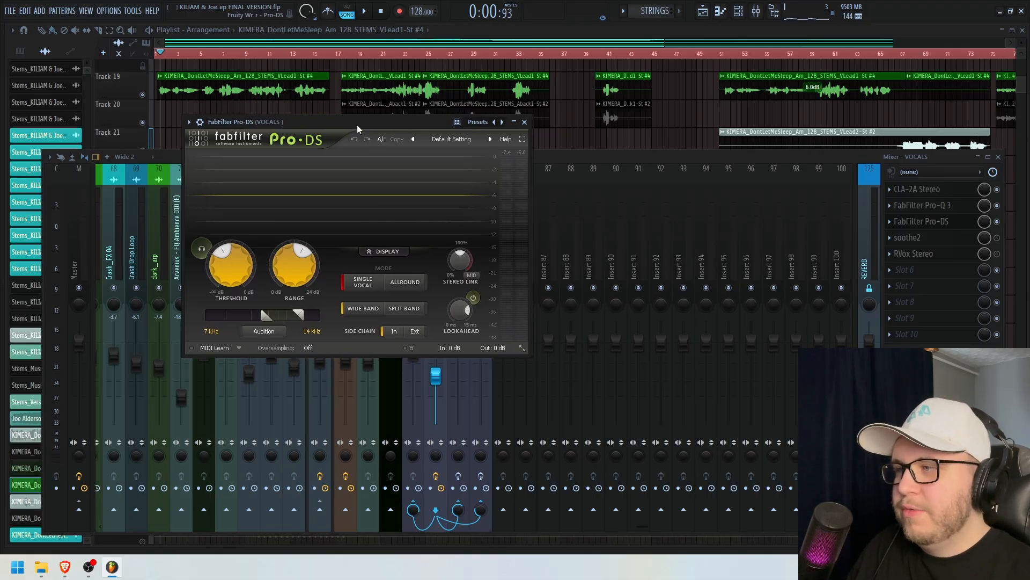
- Play the vocal with Pro-DS audition triggering on, stop playback and close the Pro-DS window
drag(356, 125, 329, 146)
key(space)
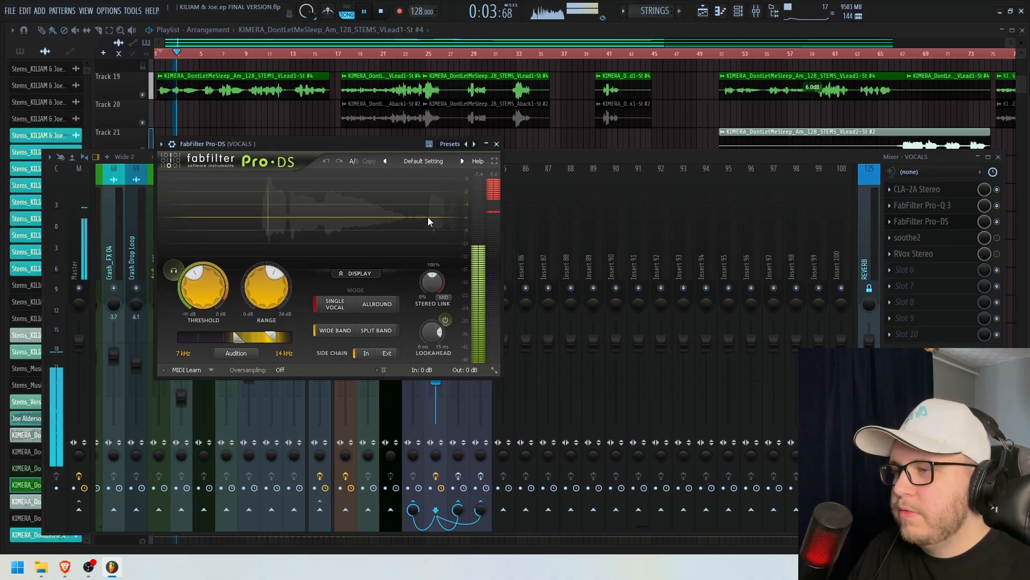
click(174, 271)
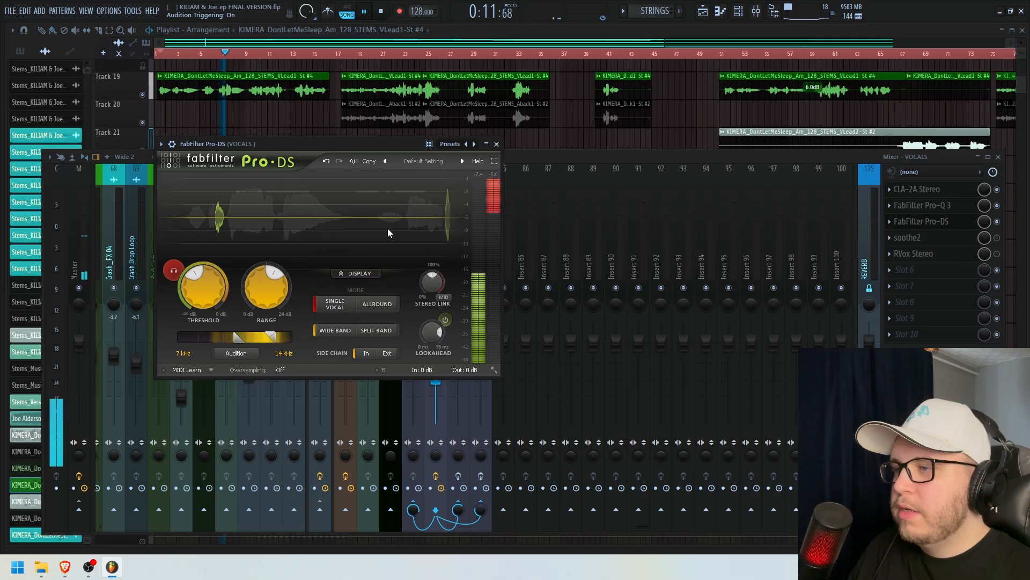
key(space)
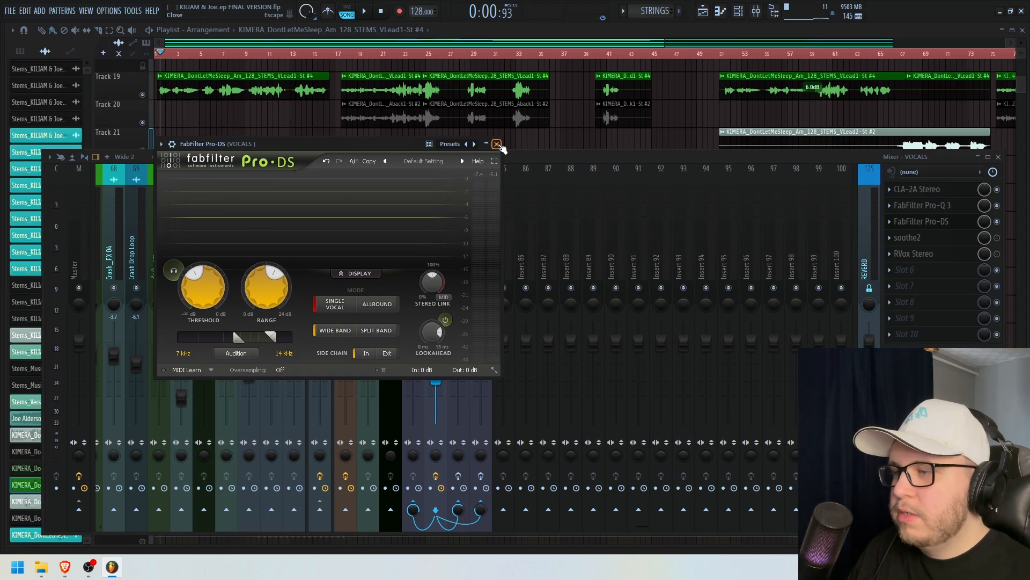
click(497, 144)
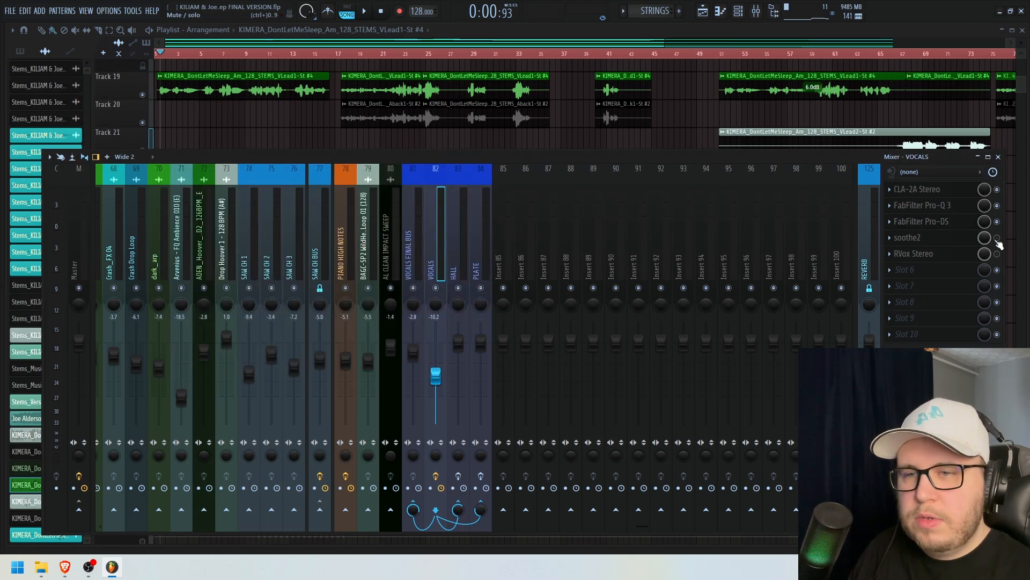
- Enable and open soothe2 on VOCALS and browse its Vocals presets, keeping the Vocal start preset
click(966, 239)
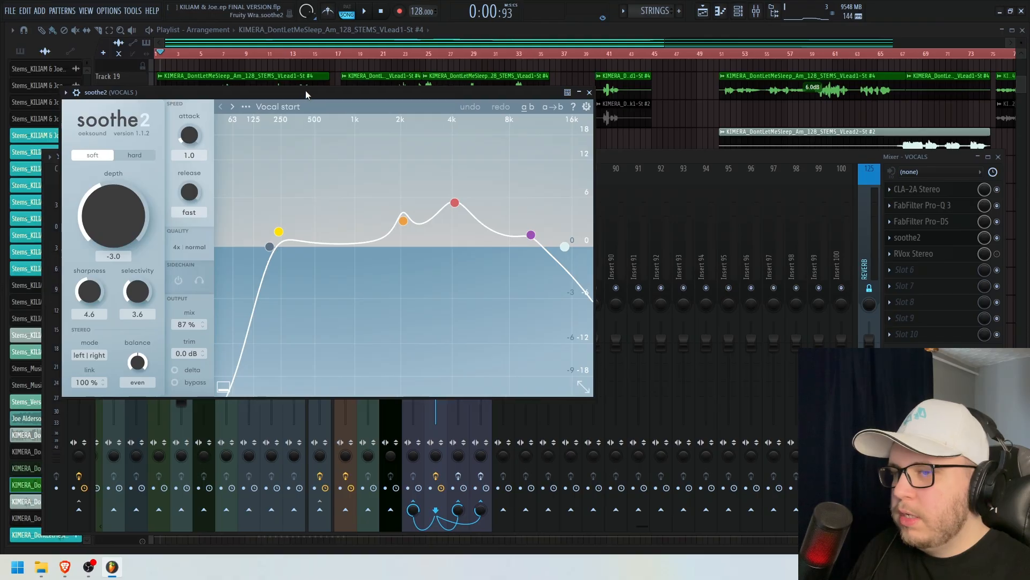
drag(306, 95, 322, 96)
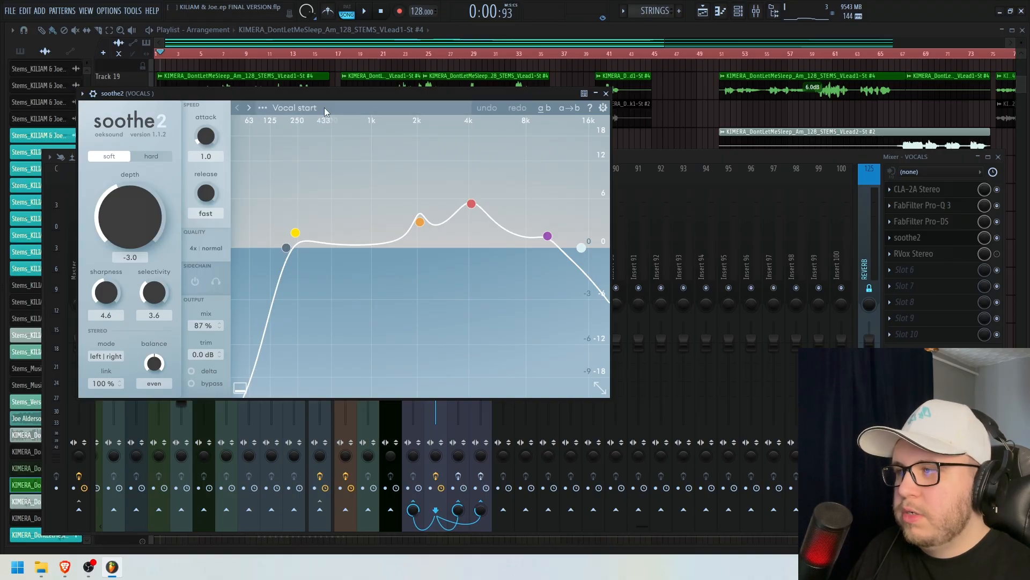
click(324, 107)
click(272, 384)
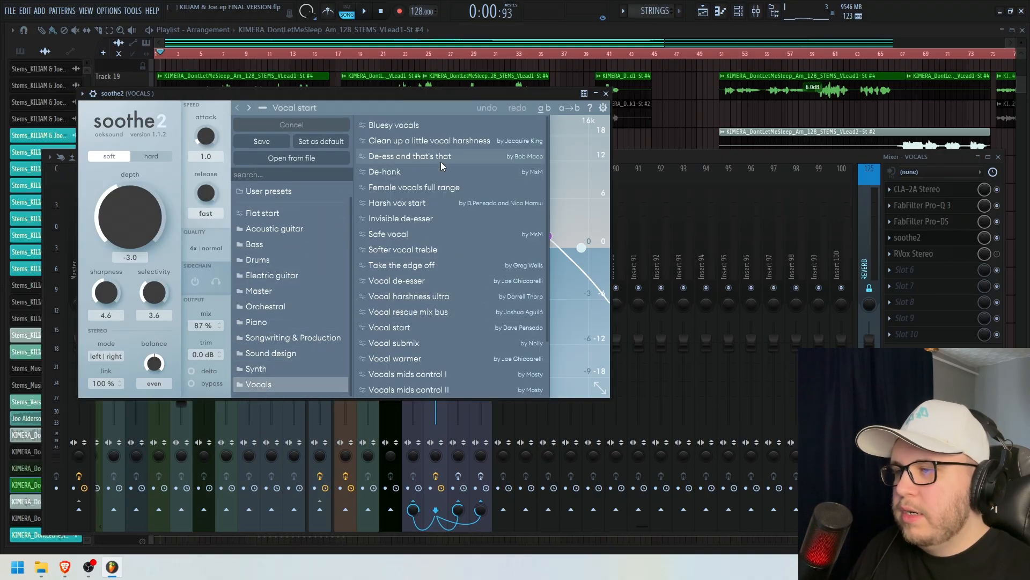
scroll(427, 354, up, 3)
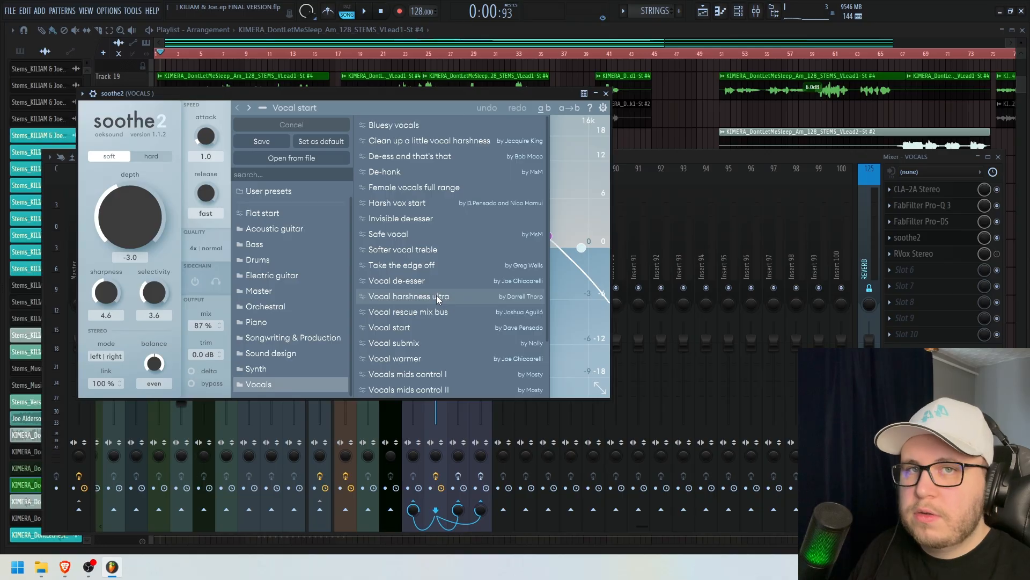
scroll(436, 297, down, 2)
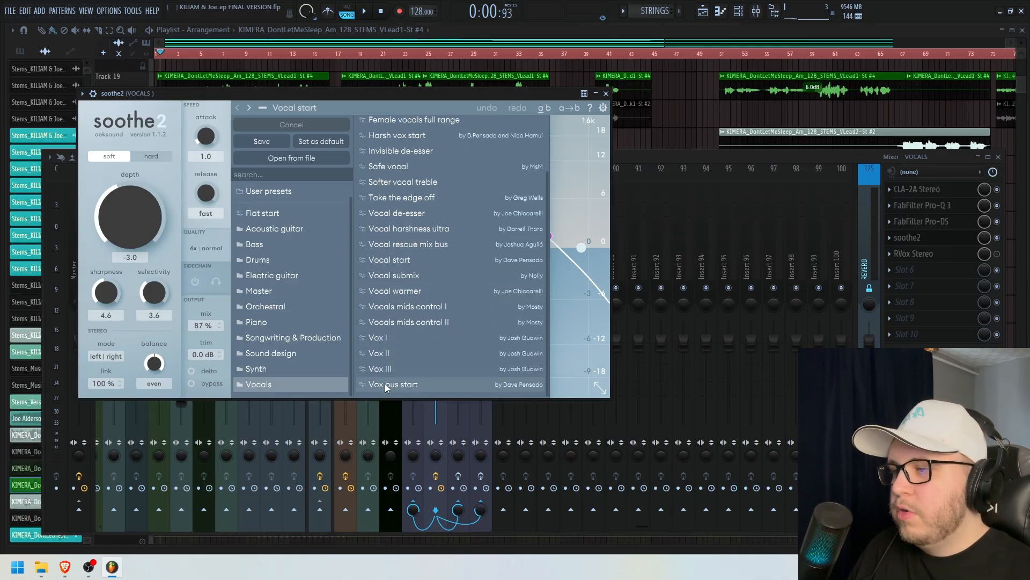
scroll(421, 363, up, 1)
scroll(420, 359, down, 1)
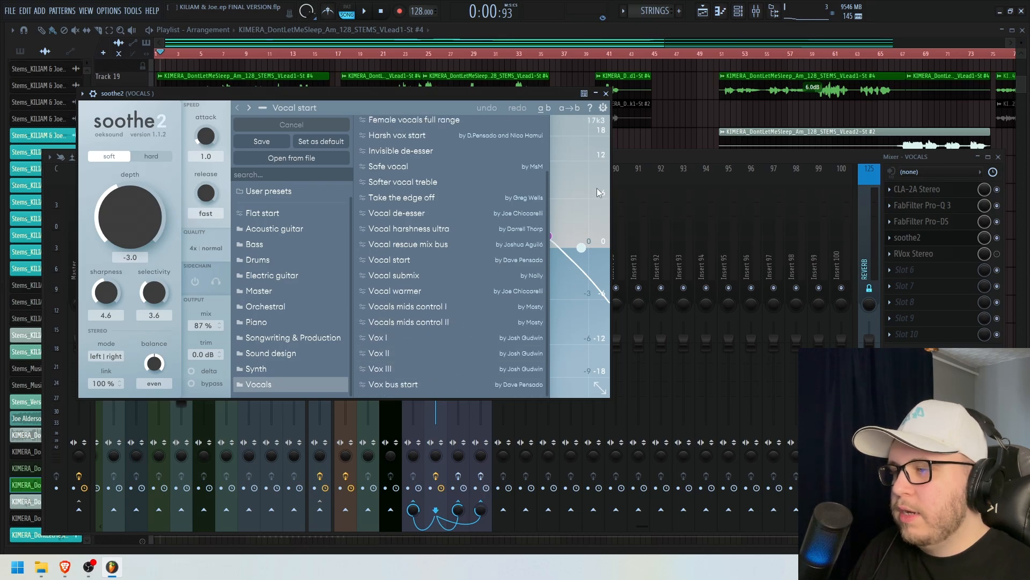
click(580, 183)
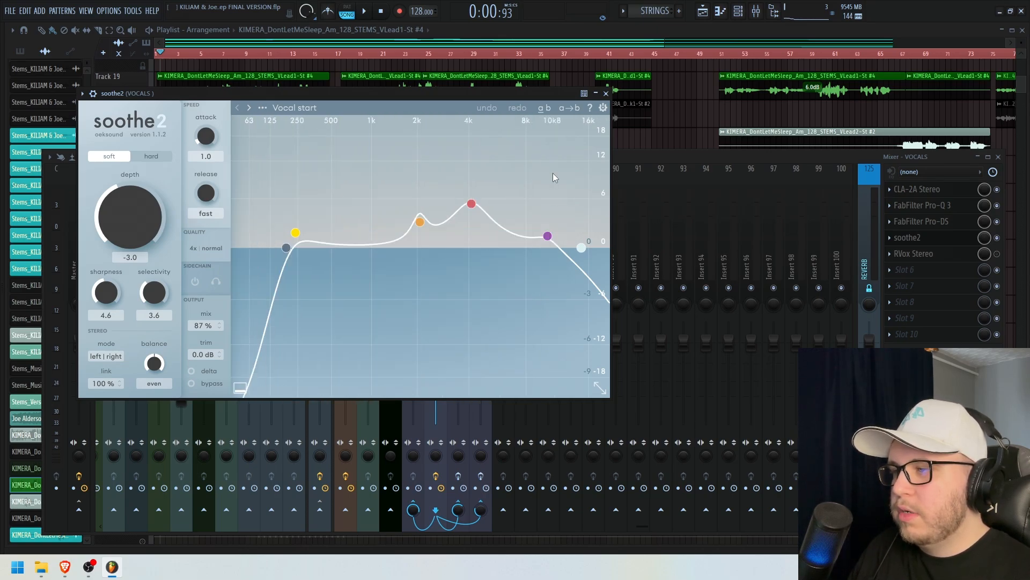
- Audition the removed signal in soothe2 with delta on during playback, switch delta off and close the plugin
click(211, 370)
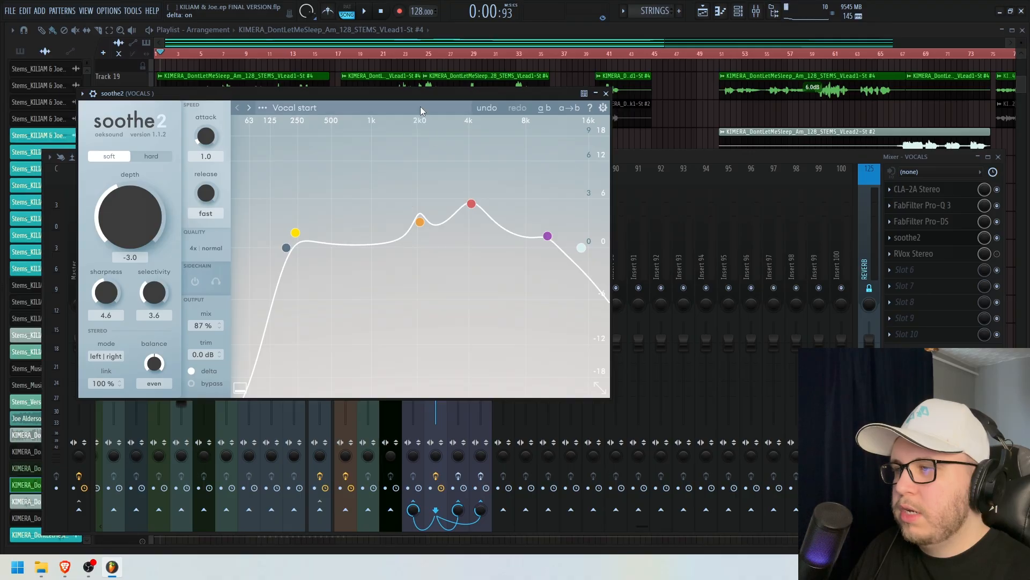
key(space)
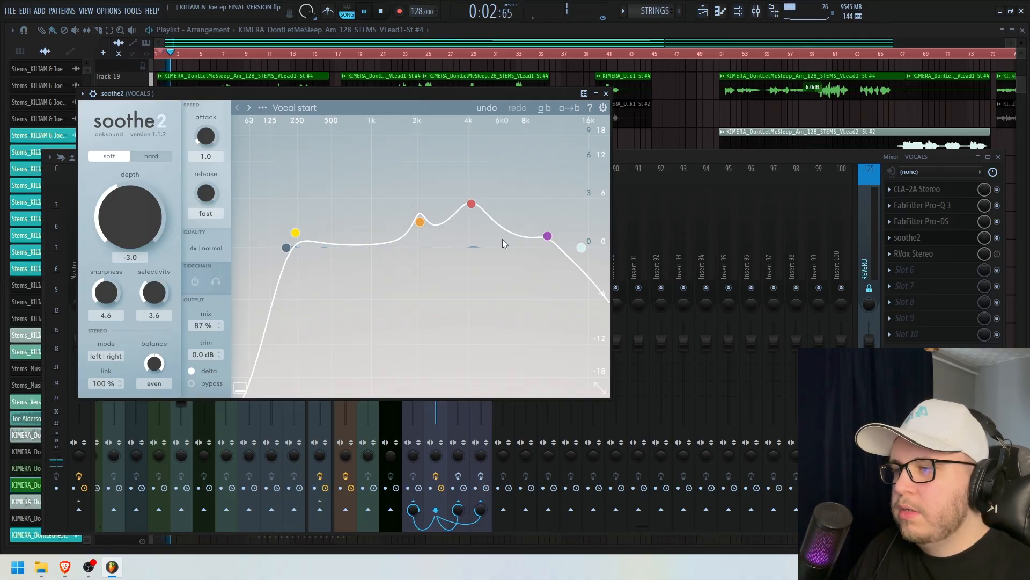
drag(438, 92, 455, 91)
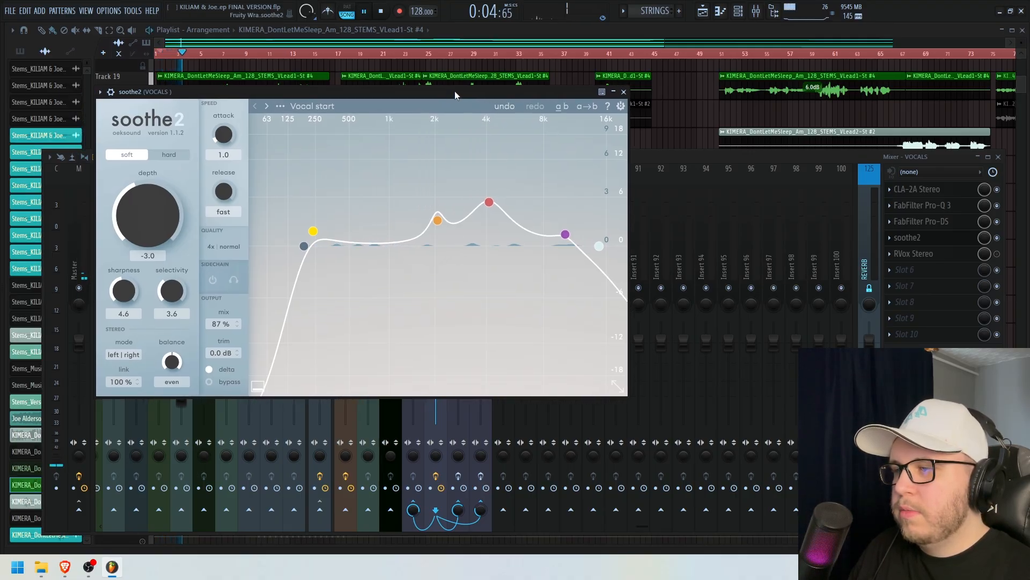
key(space)
click(224, 368)
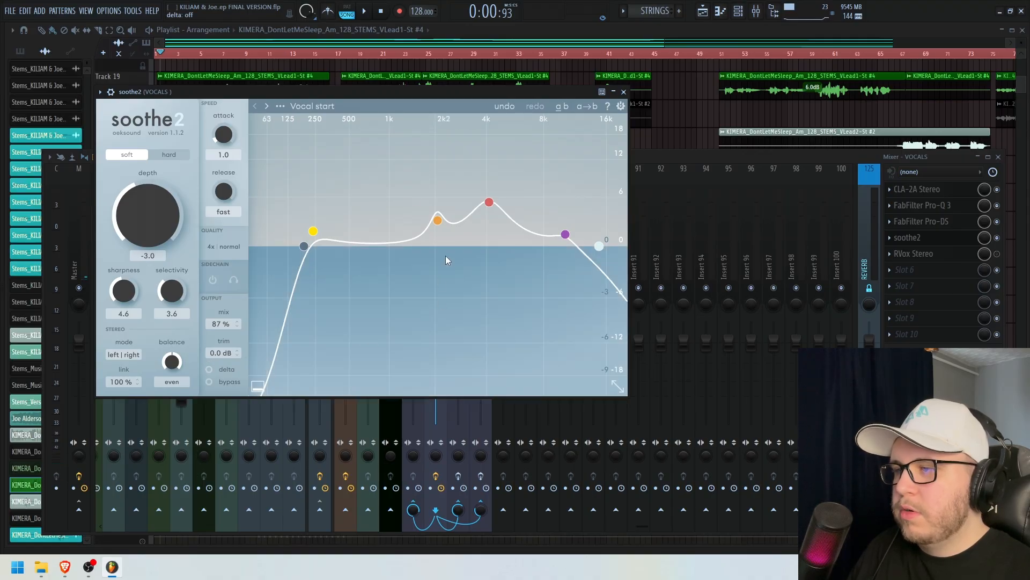
click(624, 92)
- Enable and open RVox Stereo on VOCALS, audition the compressed vocal and close the plugin
click(953, 257)
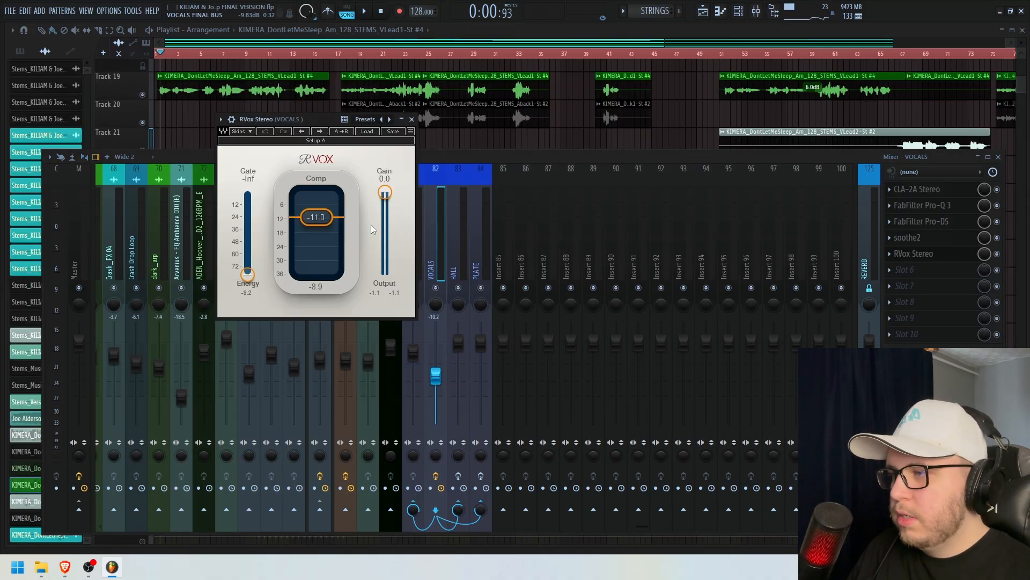
drag(314, 126, 321, 126)
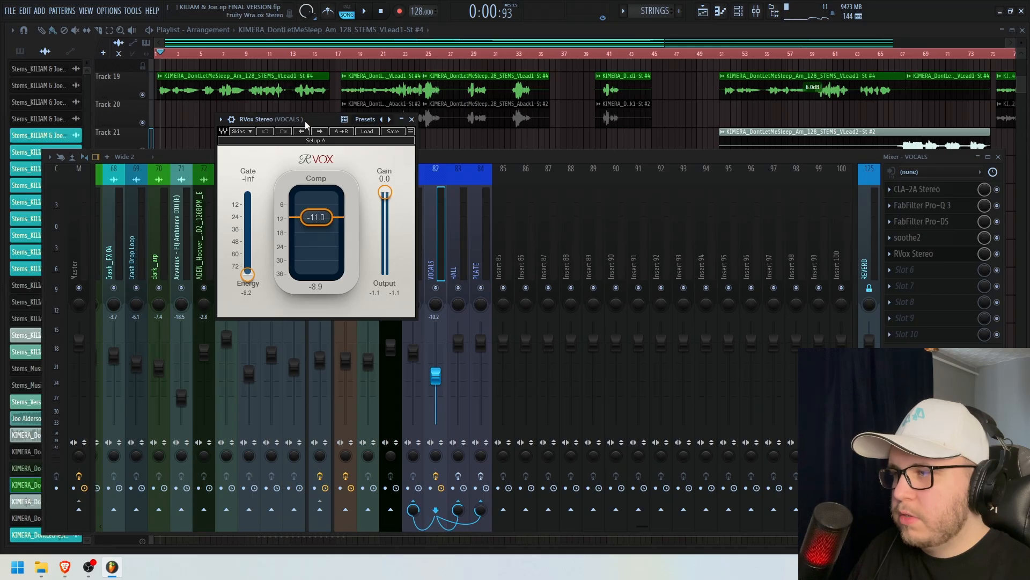
key(space)
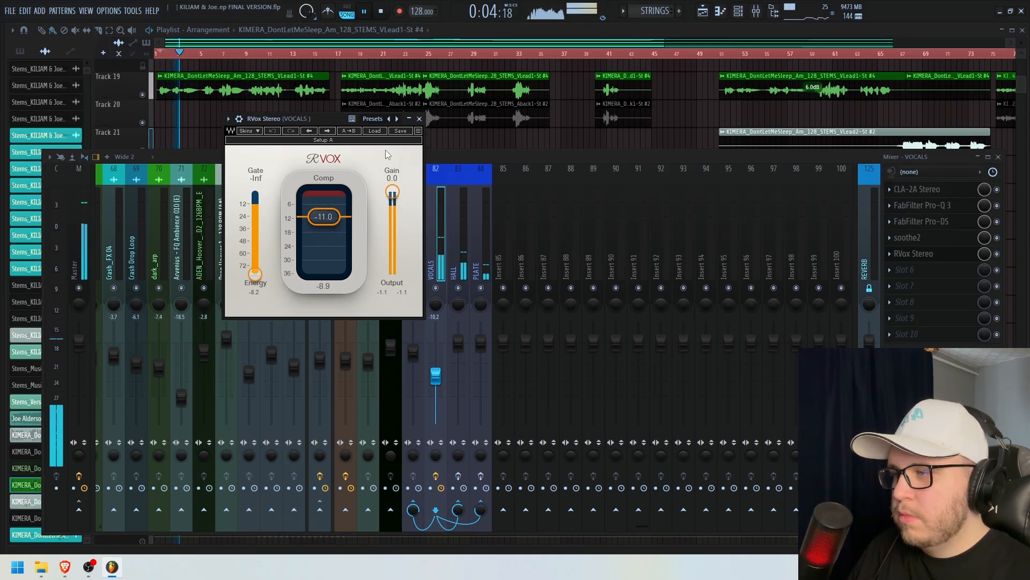
key(space)
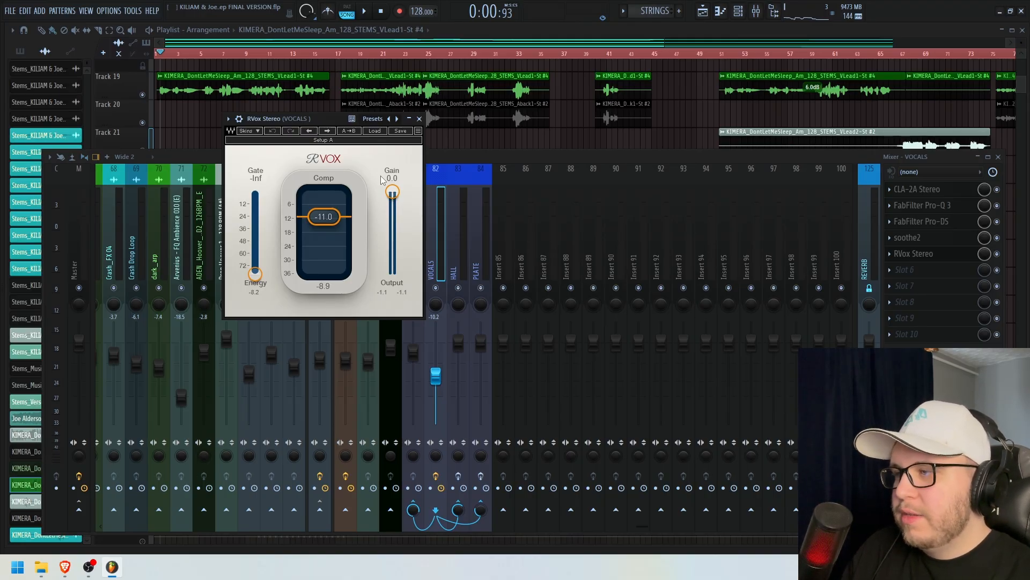
click(419, 118)
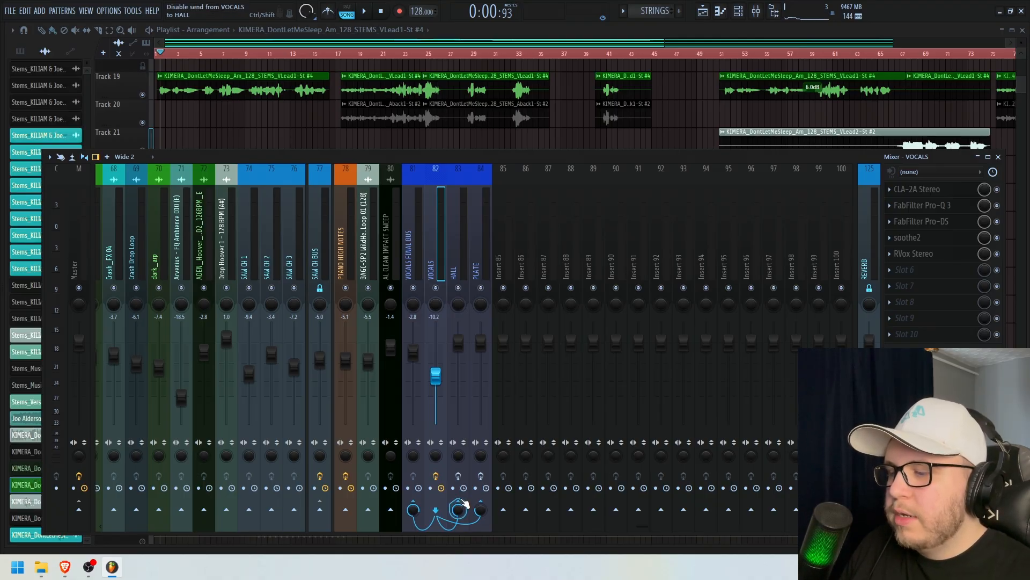
- Remove the send from VOCALS to HALL, recreate it as a sidechain send and set its level to about 72%
click(459, 513)
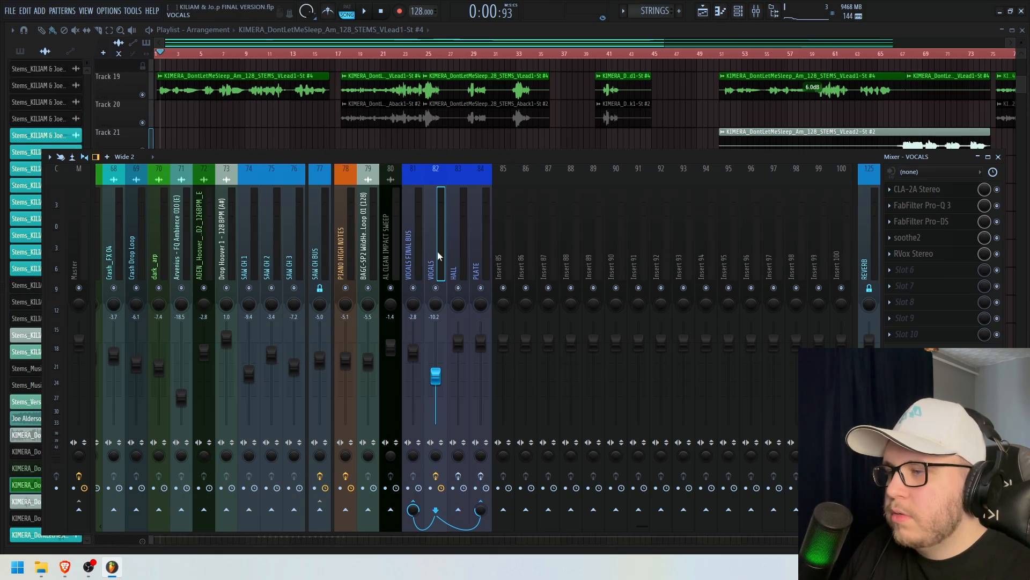
right_click(458, 510)
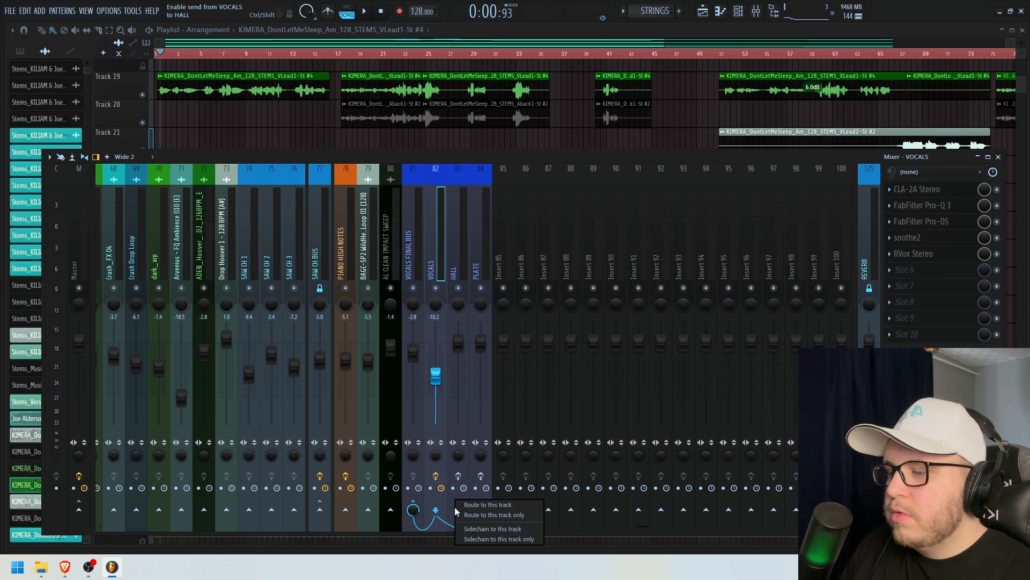
click(468, 528)
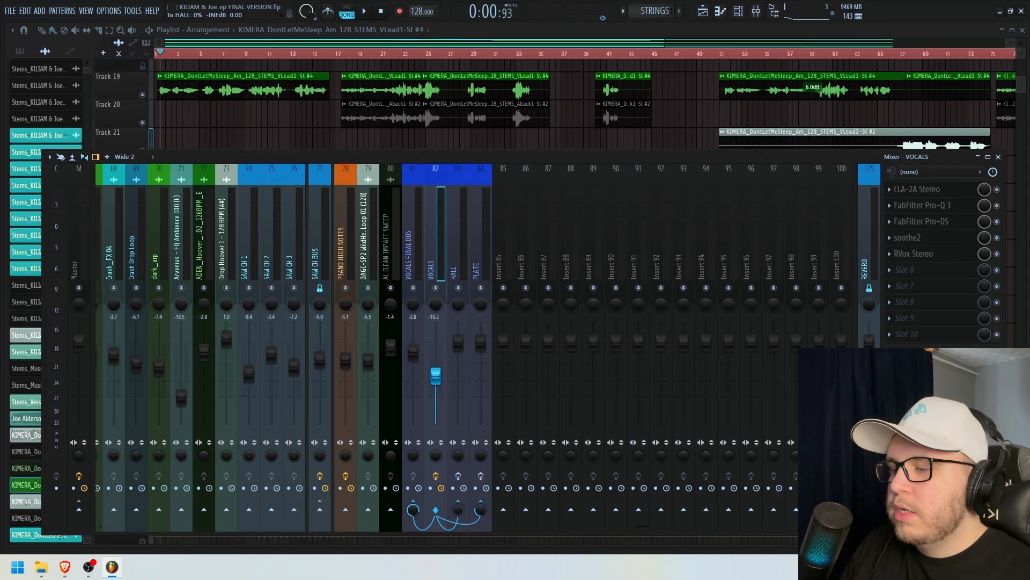
drag(458, 509, 458, 472)
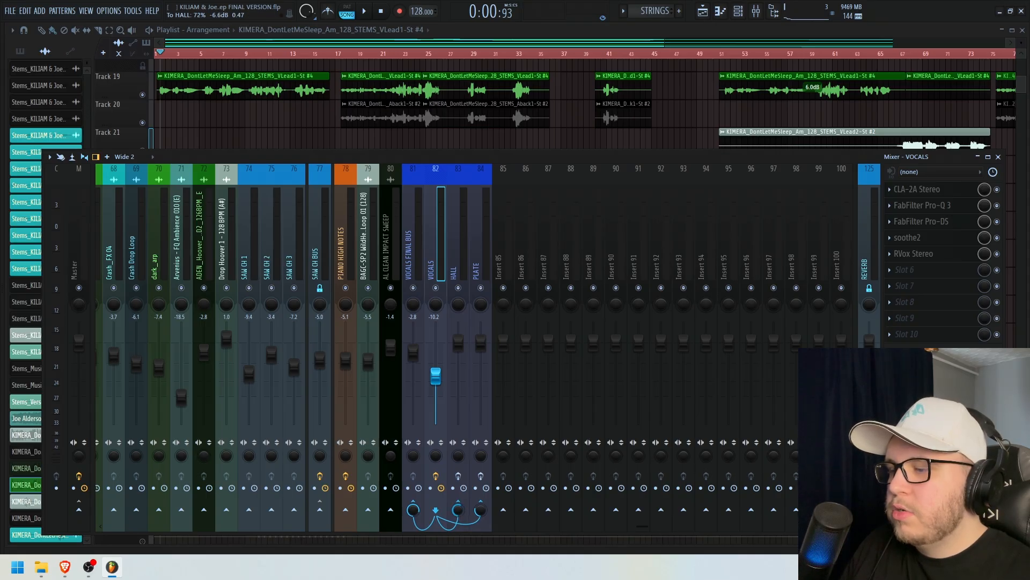
- Enable the HALL insert's effect slots and play the vocal briefly with VOCALS selected
click(458, 250)
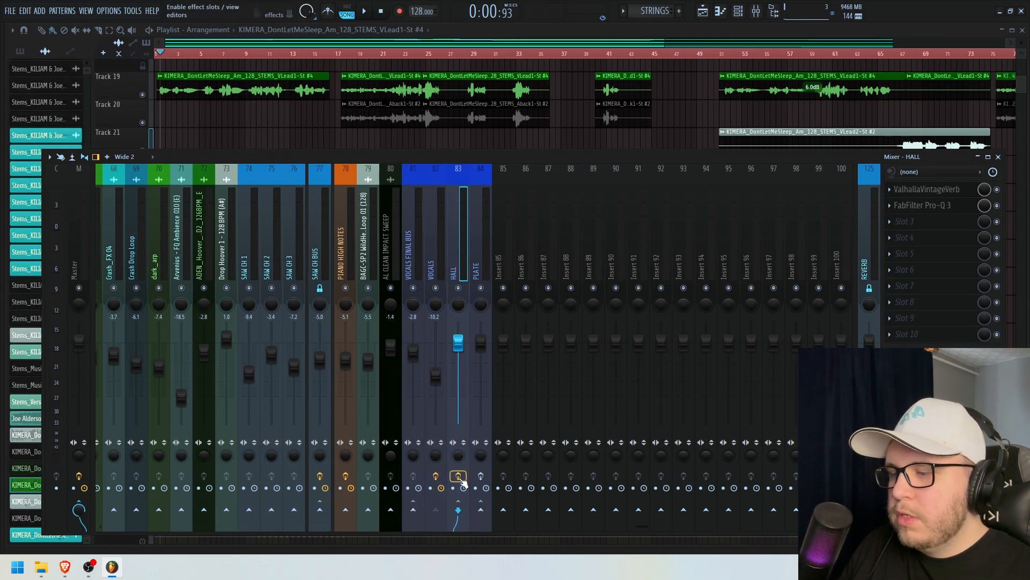
click(443, 255)
key(space)
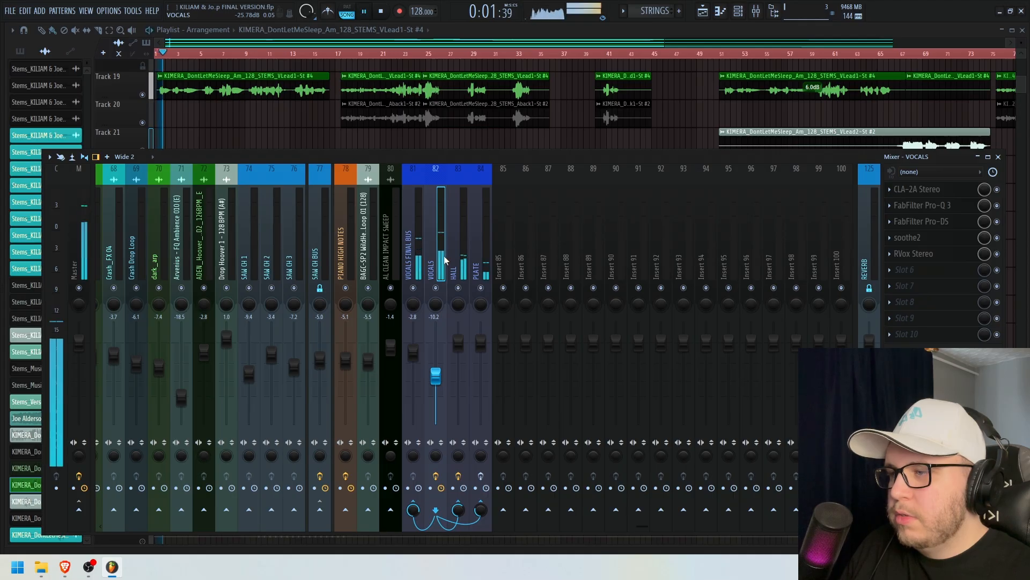
key(space)
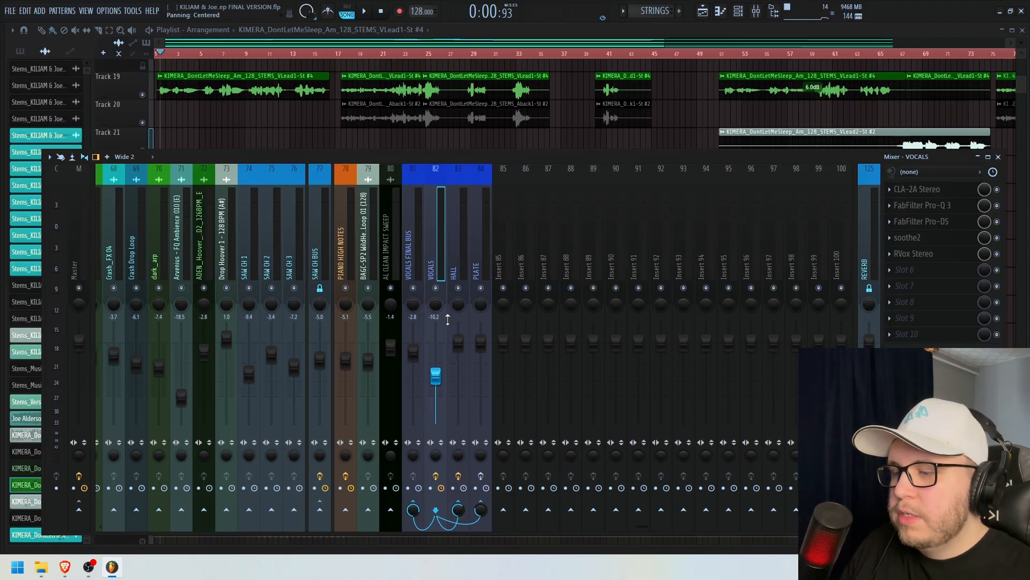
- Open HALL's ValhallaVintageVerb and FabFilter Pro-Q 3 in turn to review their settings, closing each one
click(459, 257)
click(944, 192)
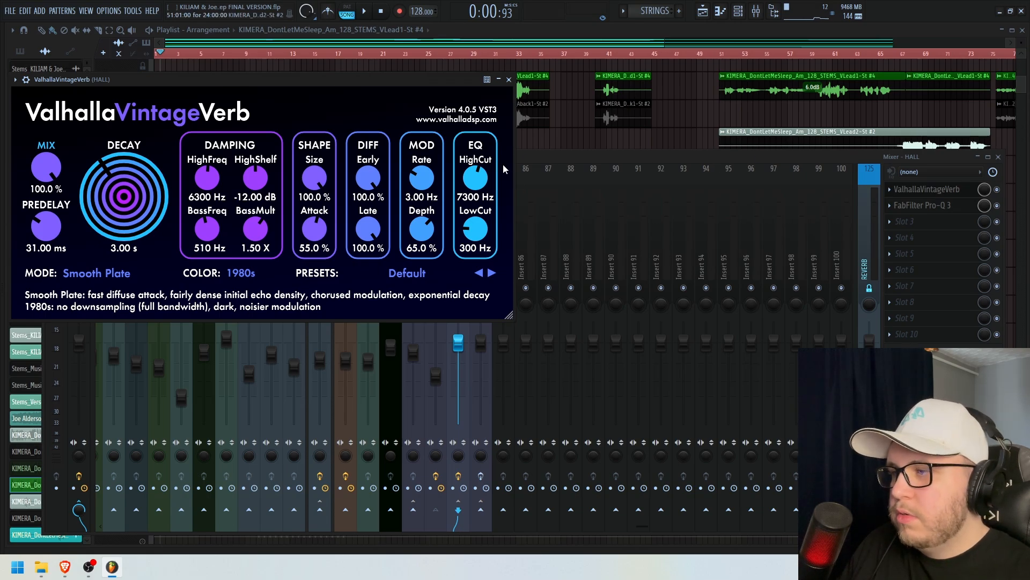
click(509, 79)
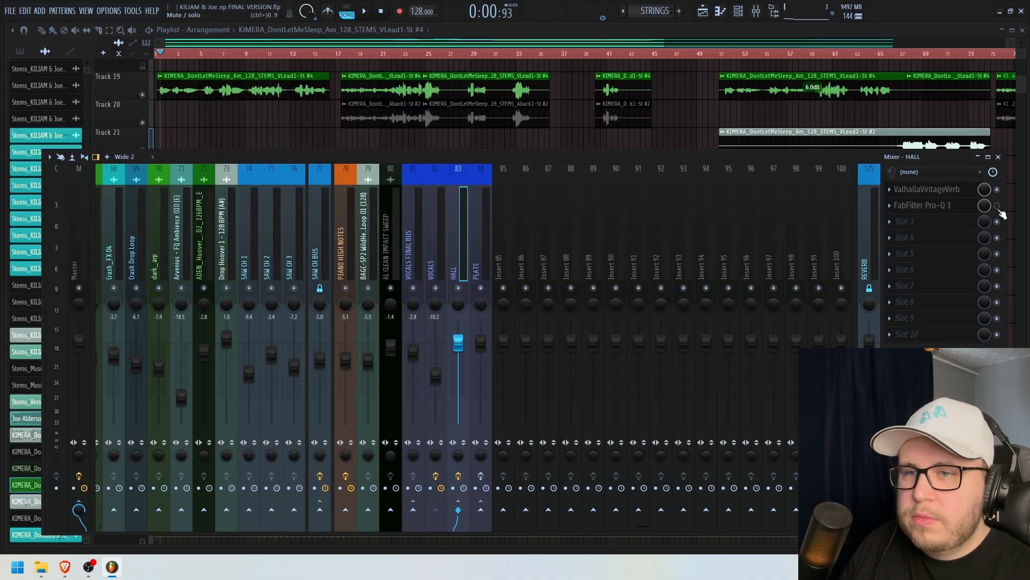
click(945, 206)
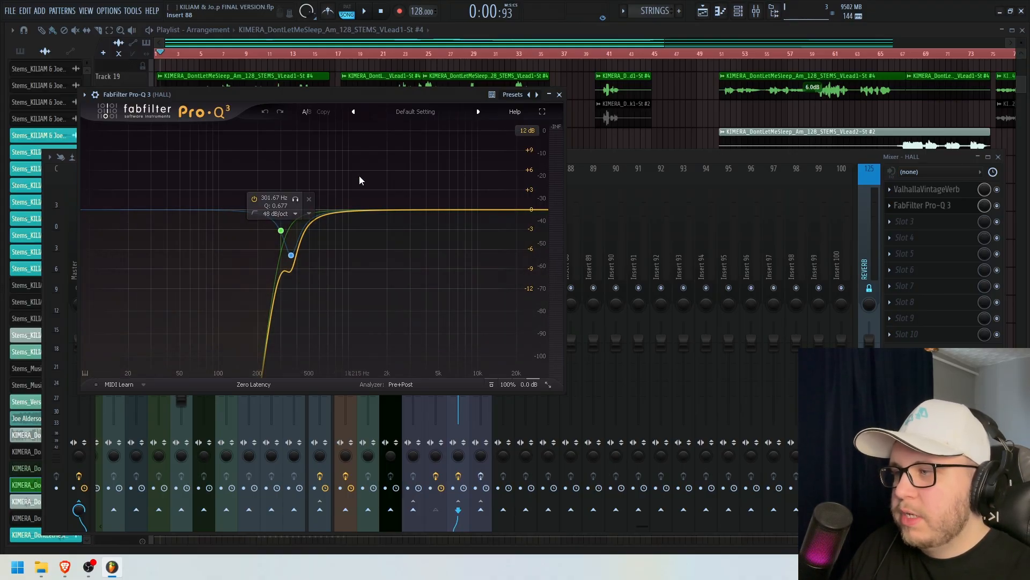
click(559, 95)
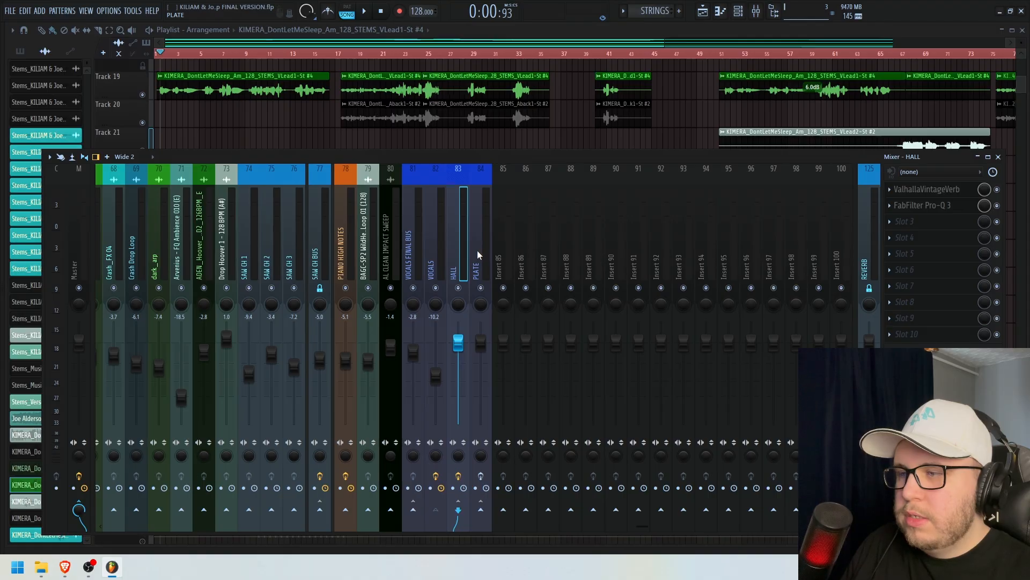
- Review the settings of ValhallaVintageVerb on the PLATE insert and bring the mixer back to the front
click(478, 251)
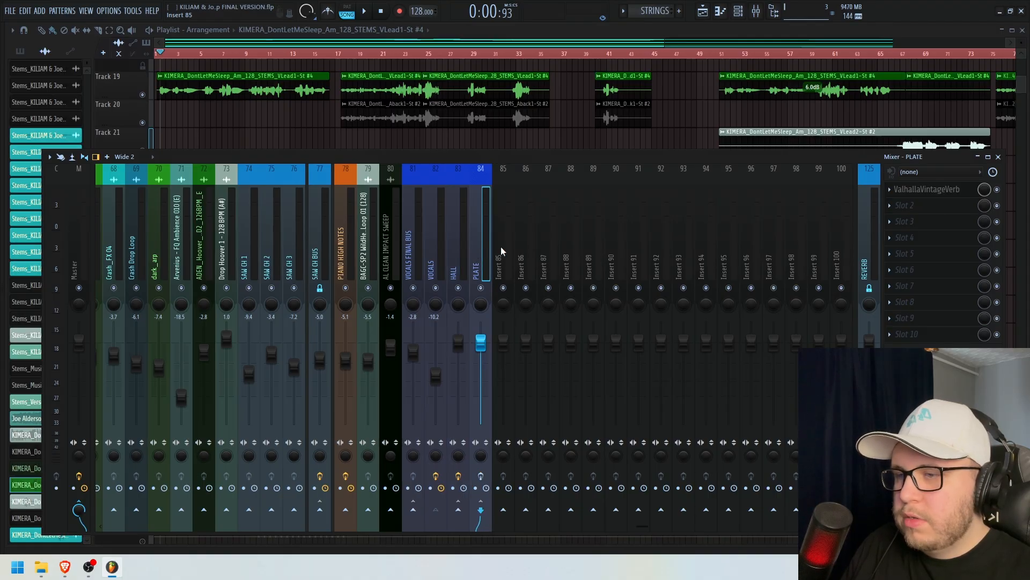
click(934, 189)
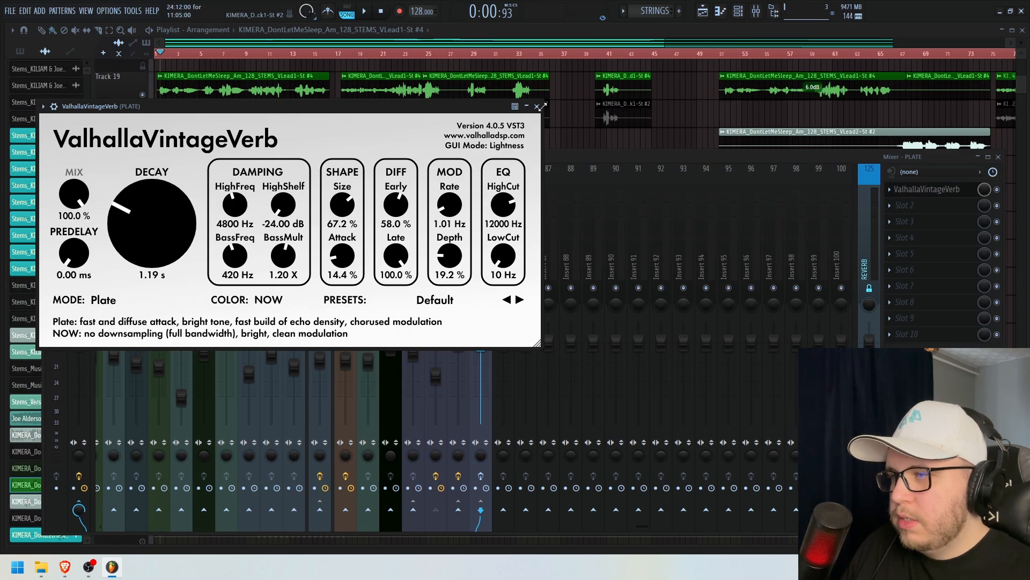
click(567, 156)
- Audition VOCALS with PLATE's effects on and HALL's off, re-enable HALL's effect slots and close the PLATE reverb window
click(442, 240)
key(space)
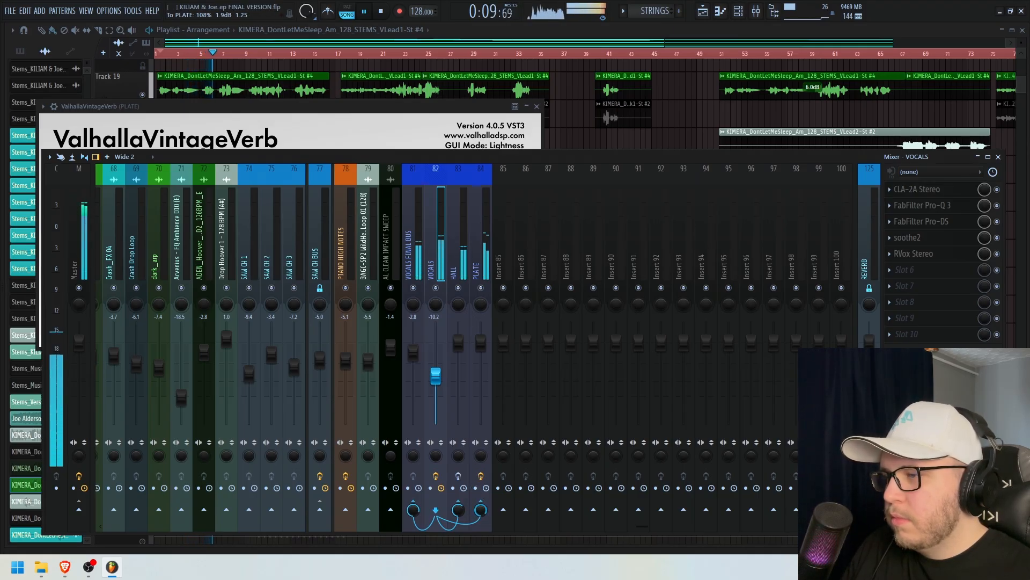
key(space)
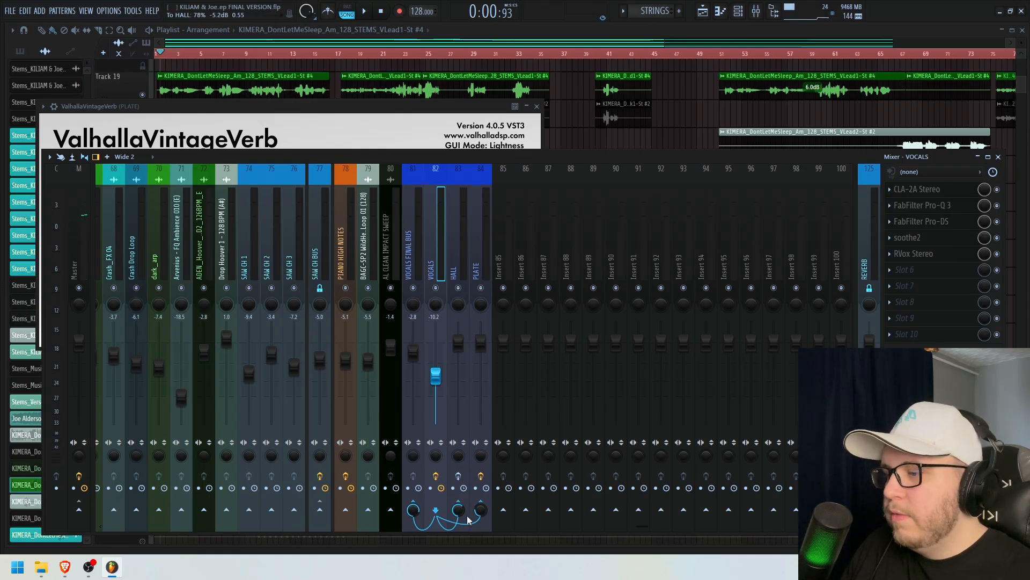
click(458, 476)
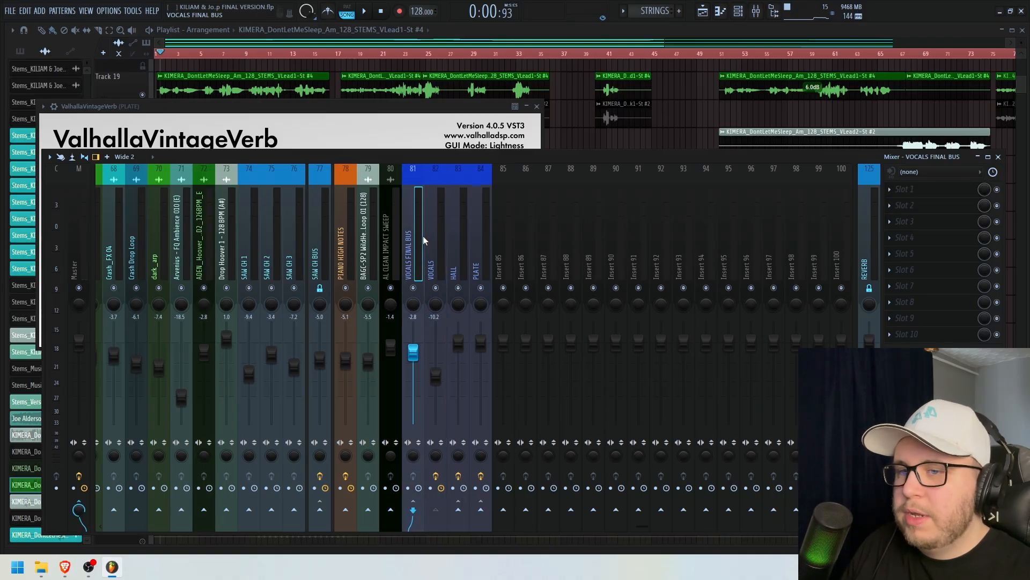
click(537, 105)
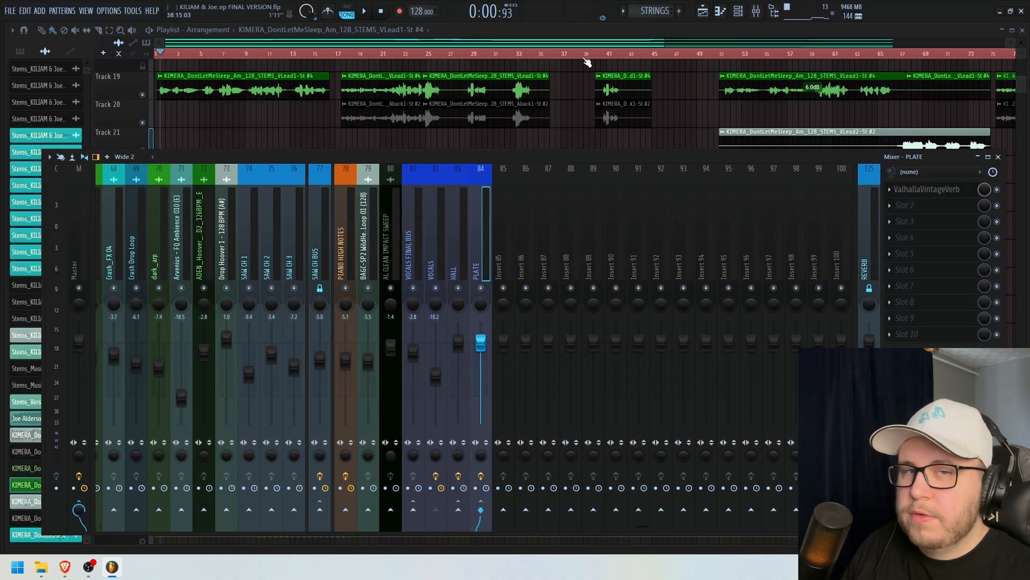